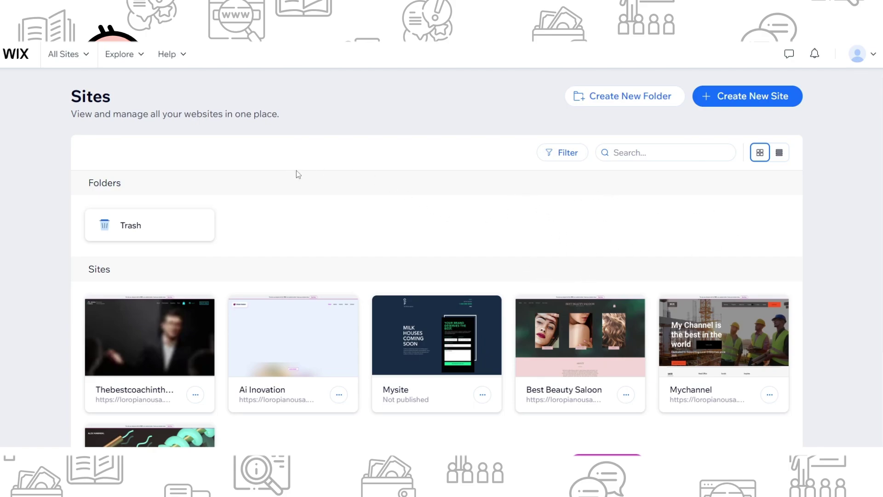
- Peek at the account menu on the Sites dashboard before creating a new site
{"action": "left_click", "coordinate": [870, 61]}
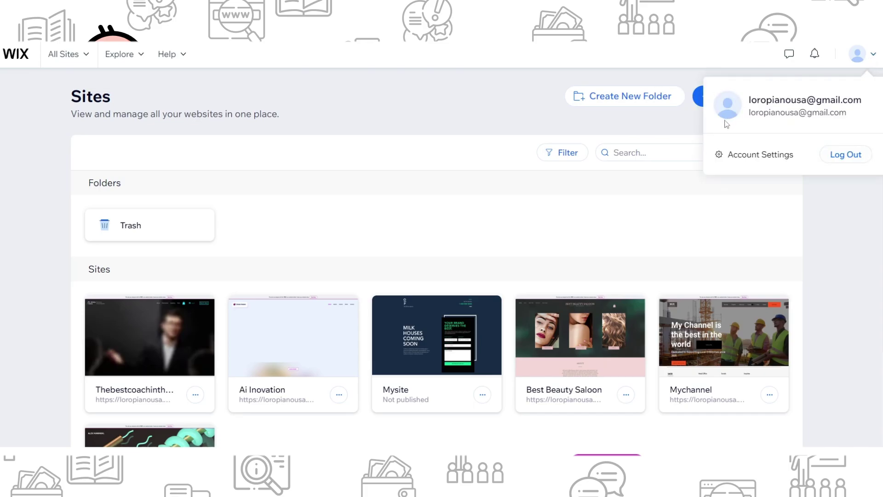
{"action": "left_click", "coordinate": [524, 215]}
{"action": "scroll", "coordinate": [483, 255], "scroll_direction": "down", "scroll_amount": 3}
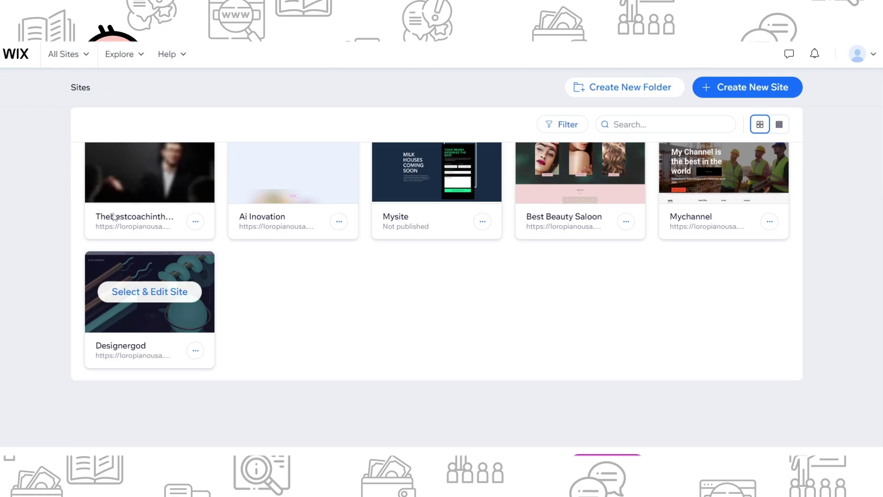
{"action": "scroll", "coordinate": [449, 271], "scroll_direction": "up", "scroll_amount": 3}
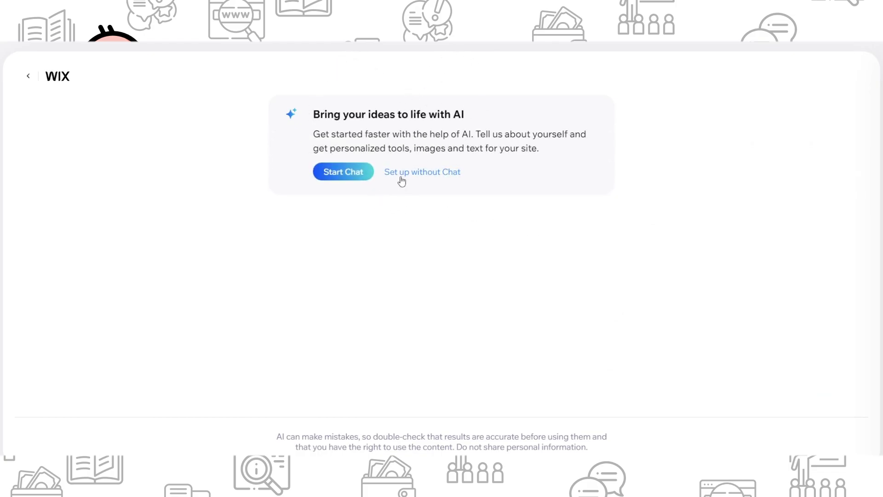
- Skip the AI chat and set the site type to Wellness Store, then continue
{"action": "left_click", "coordinate": [427, 173]}
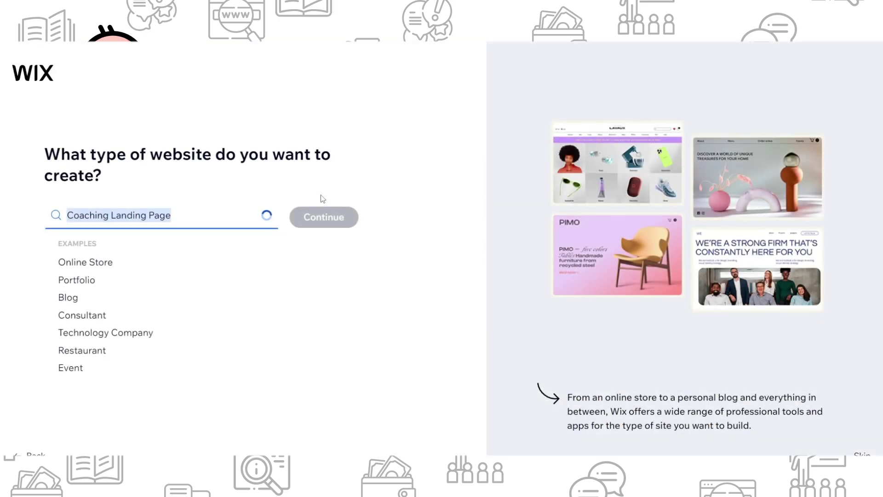
{"action": "key", "text": "BackSpace"}
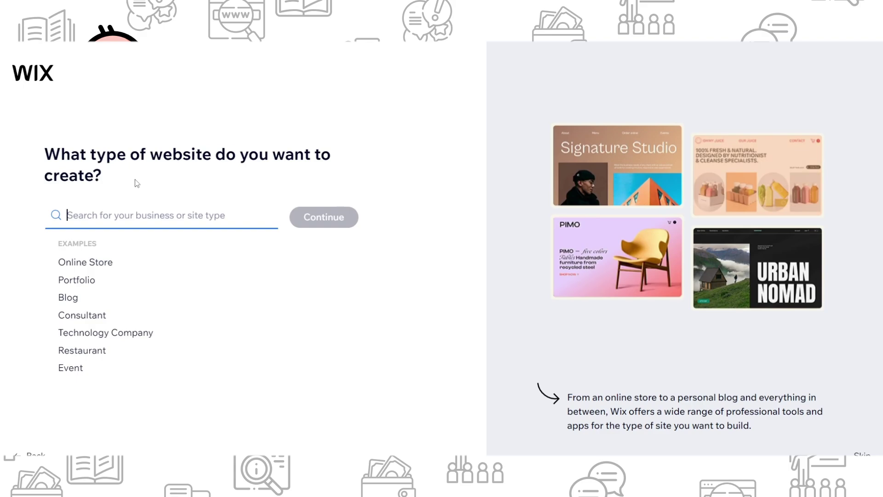
{"action": "type", "text": "c"}
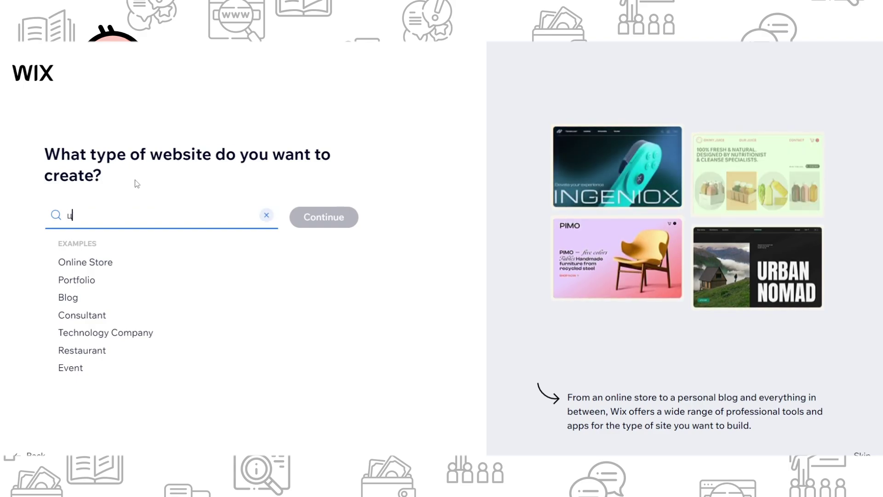
{"action": "key", "text": "BackSpace"}
{"action": "type", "text": "well"}
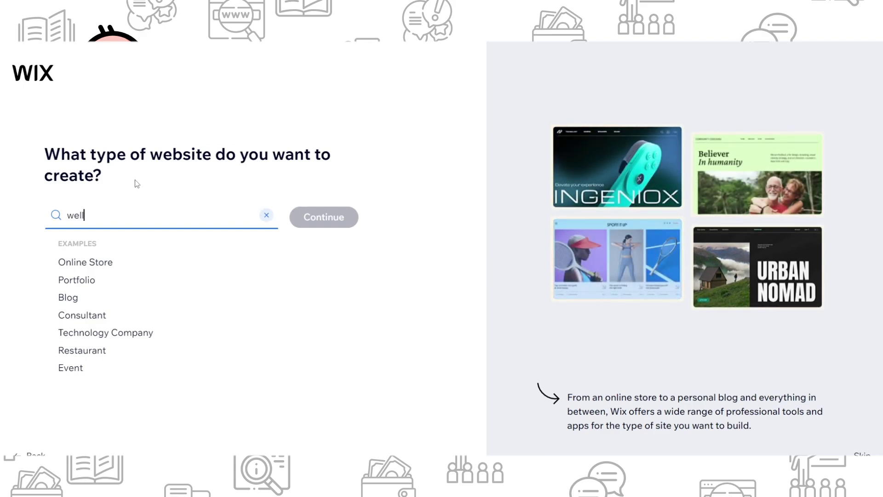
{"action": "type", "text": "me"}
{"action": "key", "text": "BackSpace"}
{"action": "key", "text": "BackSpace"}
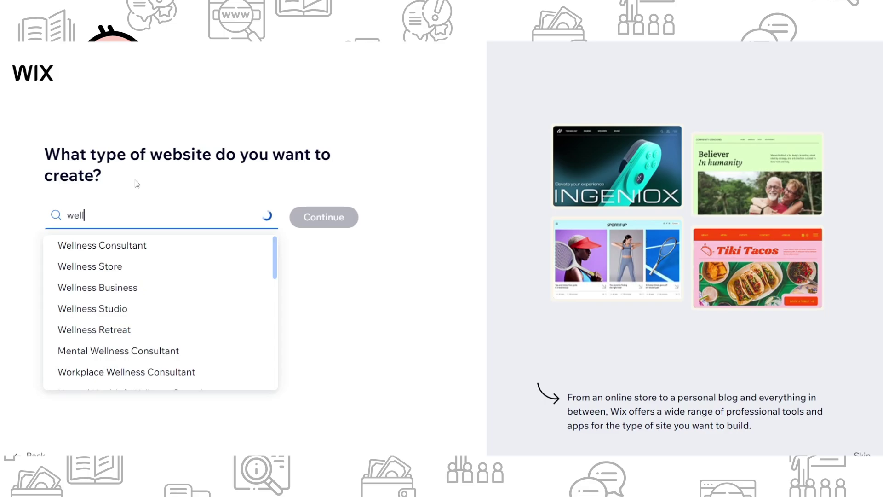
{"action": "type", "text": "ness"}
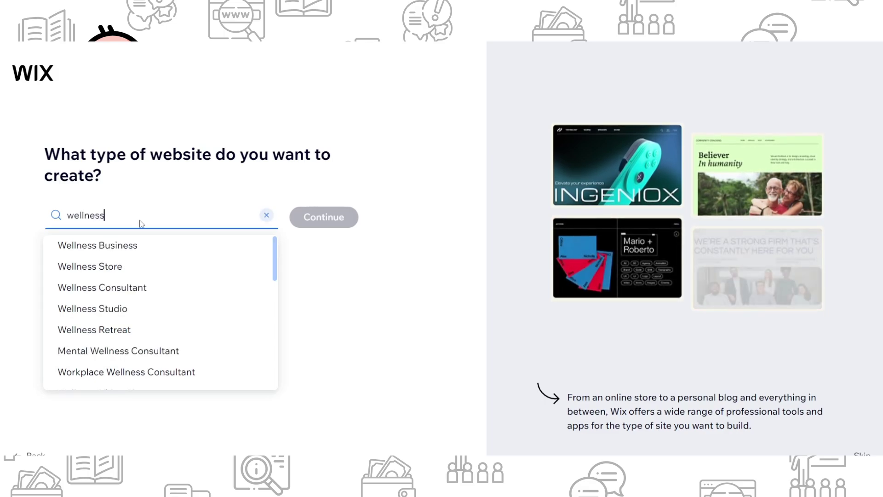
{"action": "left_click_drag", "start_coordinate": [67, 216], "coordinate": [335, 242]}
{"action": "type", "text": "Wellness Store"}
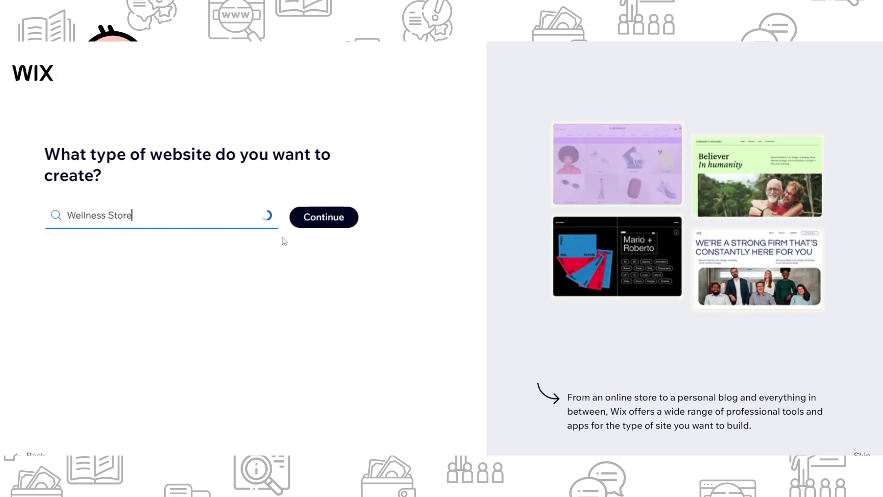
{"action": "left_click", "coordinate": [306, 226]}
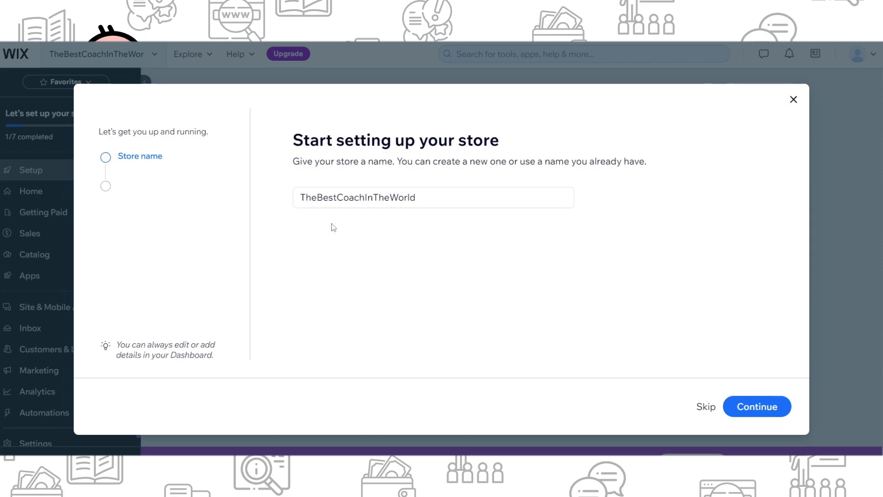
- Replace the prefilled store name with wellnessshop and continue
{"action": "mouse_move", "coordinate": [457, 205]}
{"action": "left_mouse_down"}
{"action": "mouse_move", "coordinate": [130, 198]}
{"action": "mouse_move", "coordinate": [483, 210]}
{"action": "left_mouse_up"}
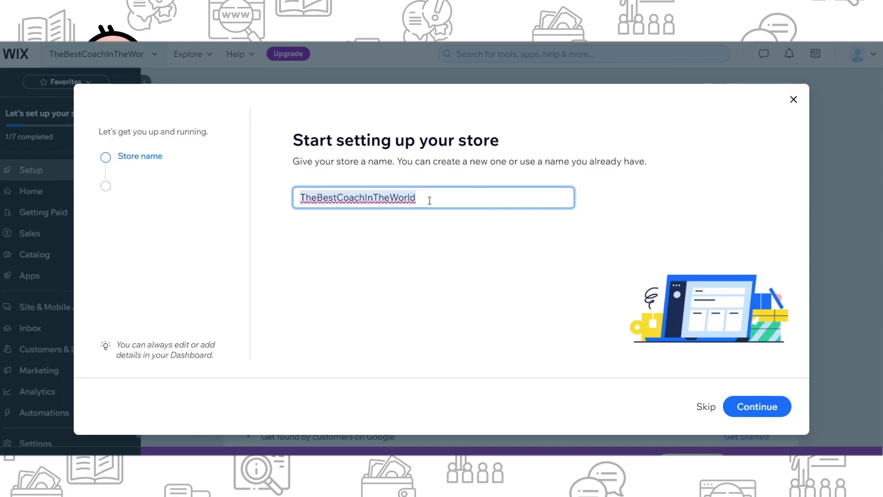
{"action": "key", "text": "BackSpace"}
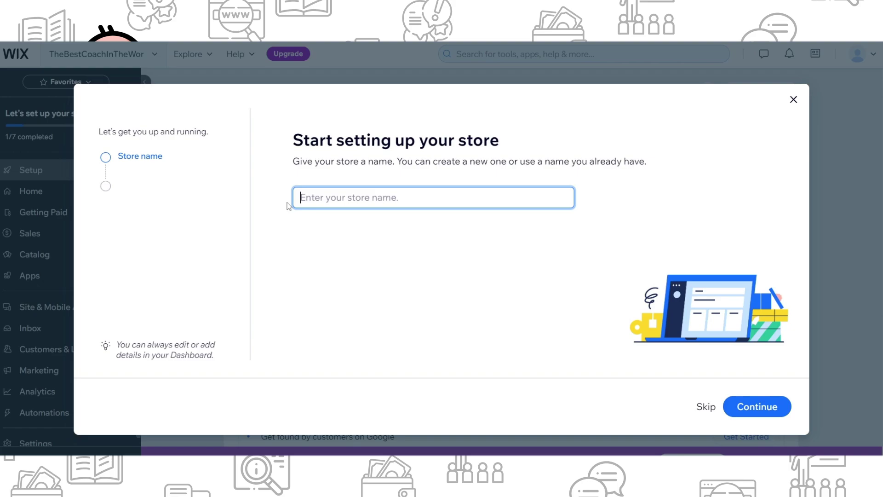
{"action": "type", "text": "wellnessshop"}
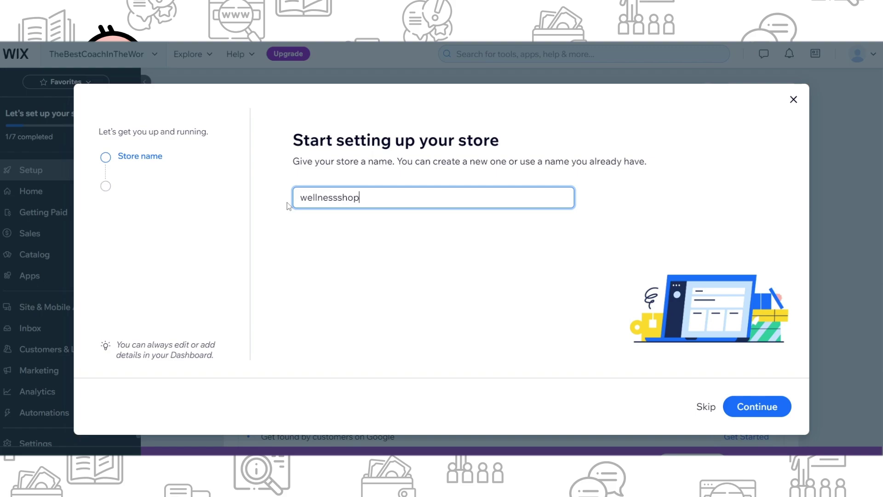
{"action": "left_click", "coordinate": [744, 403]}
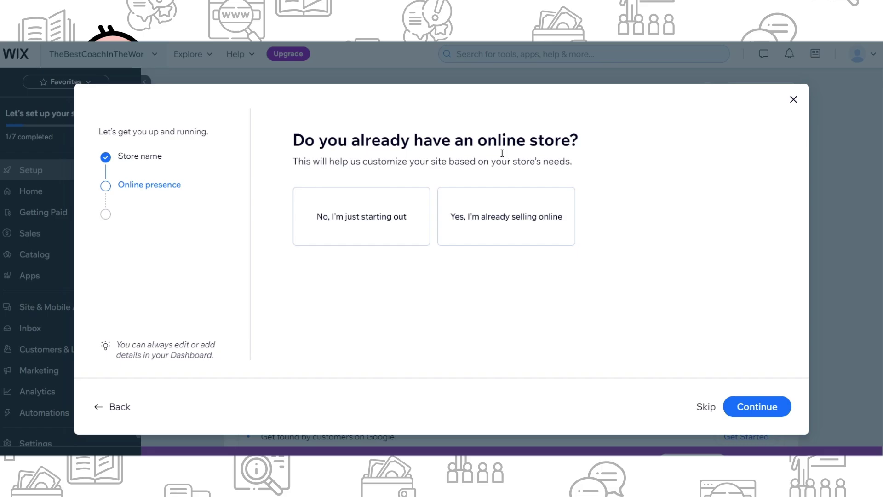
- Mark the store as just starting out, selling physical and digital products
{"action": "left_click", "coordinate": [331, 217]}
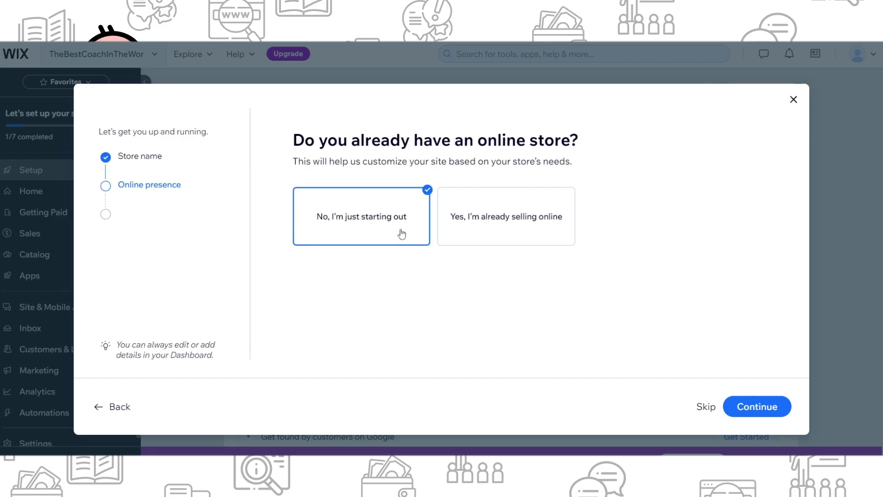
{"action": "left_click", "coordinate": [757, 407]}
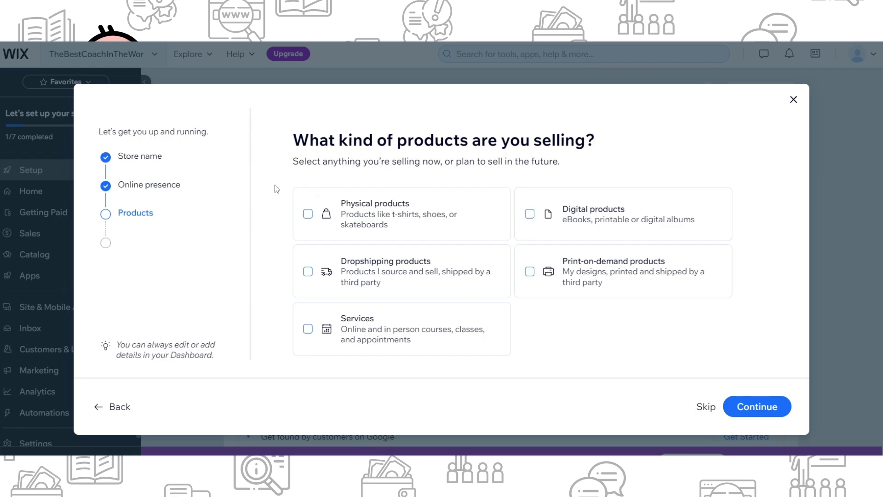
{"action": "left_click", "coordinate": [337, 228]}
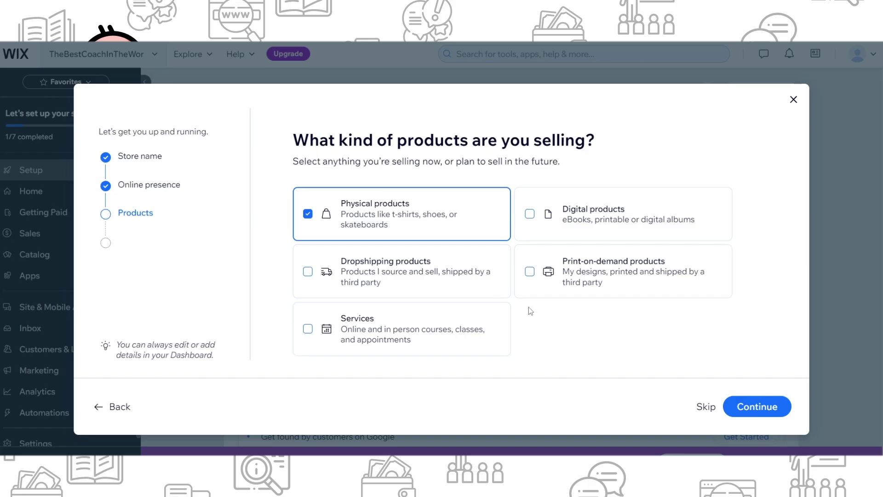
{"action": "left_click", "coordinate": [576, 233]}
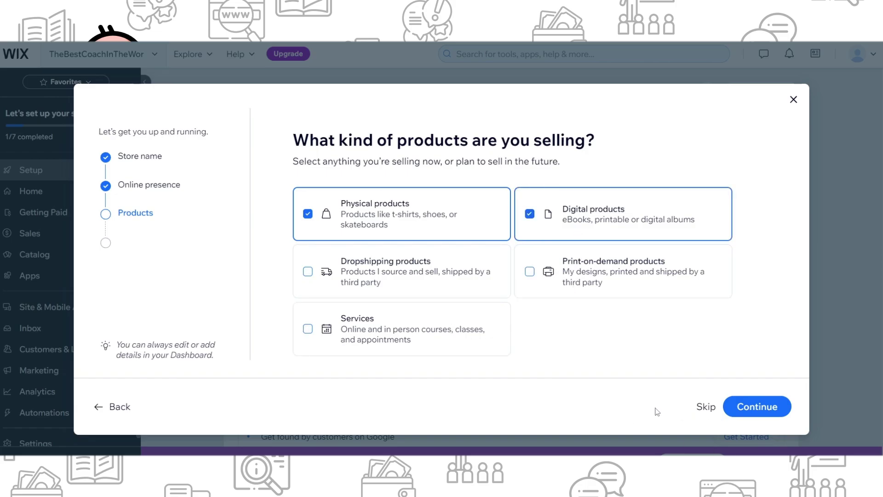
{"action": "left_click", "coordinate": [758, 406]}
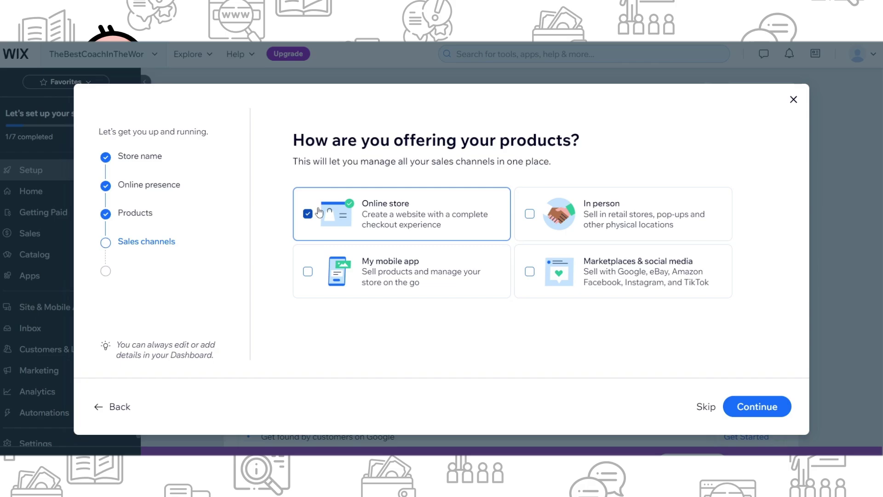
- Keep Online store as the sales channel and finish setup into the dashboard
{"action": "left_click", "coordinate": [760, 406]}
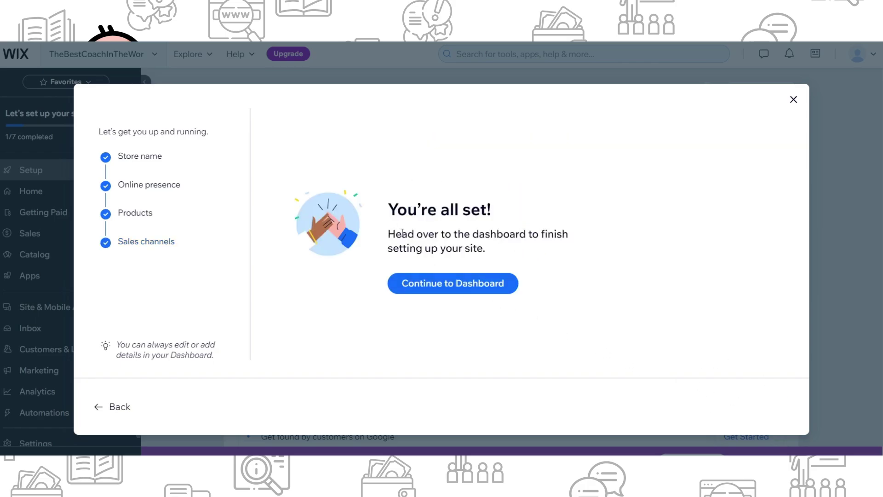
{"action": "left_click", "coordinate": [430, 290]}
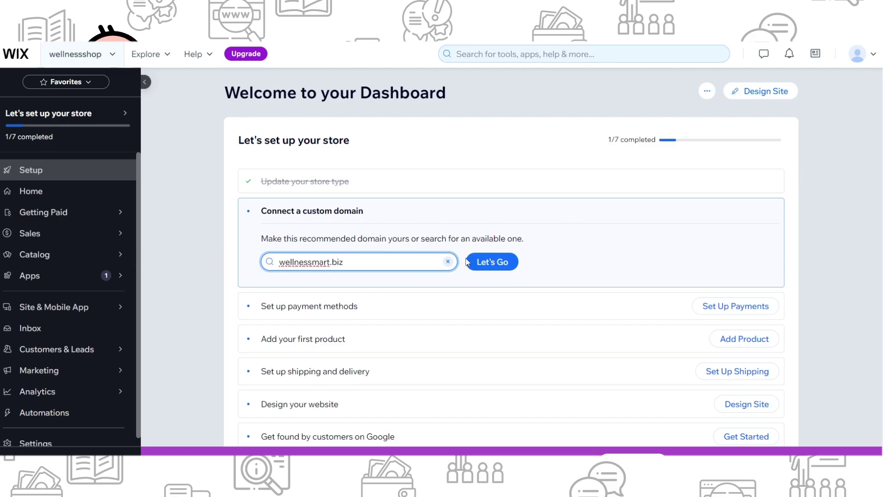
- Check that wellnessmart.biz is available and highlight the availability message
{"action": "left_click", "coordinate": [489, 262]}
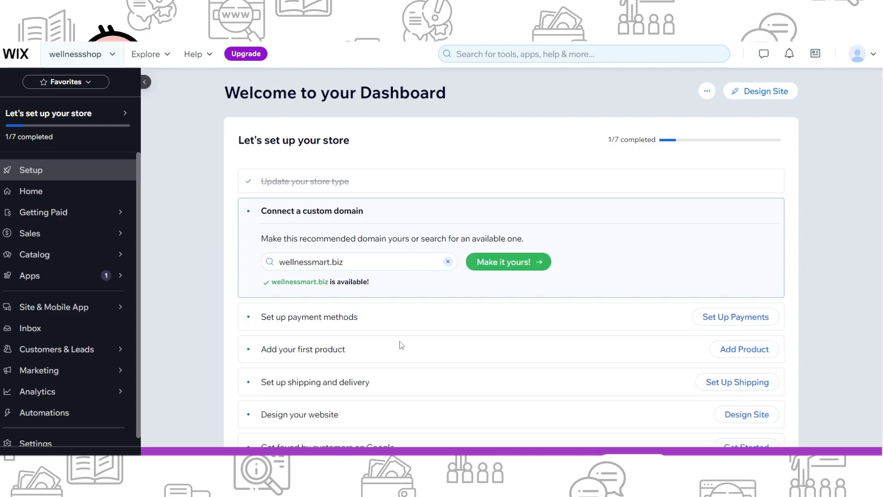
{"action": "left_click_drag", "start_coordinate": [271, 283], "coordinate": [371, 294]}
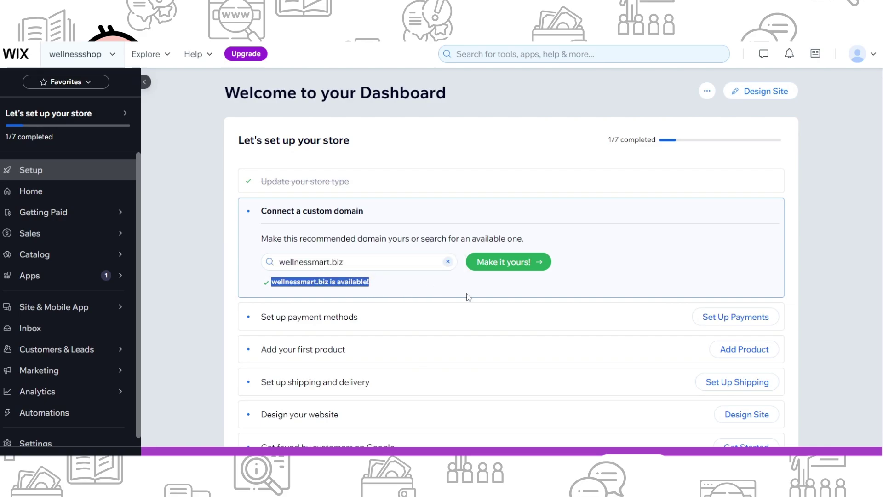
{"action": "left_click", "coordinate": [640, 283]}
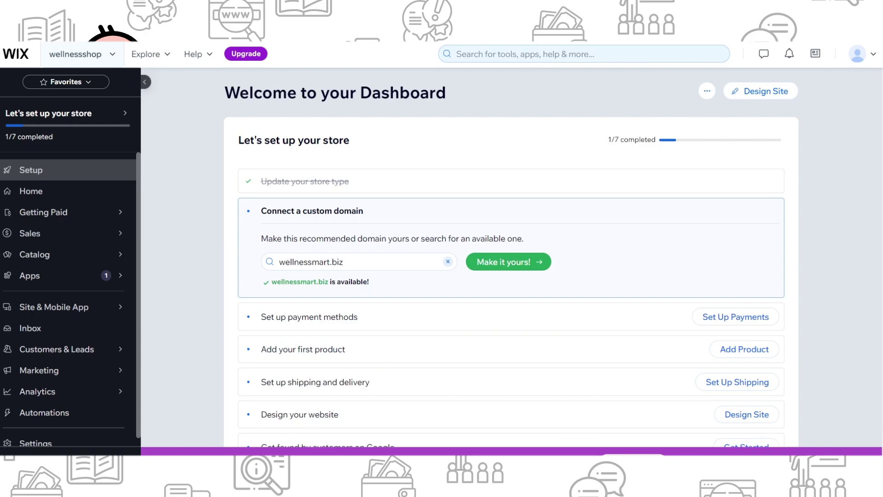
{"action": "mouse_move", "coordinate": [511, 182]}
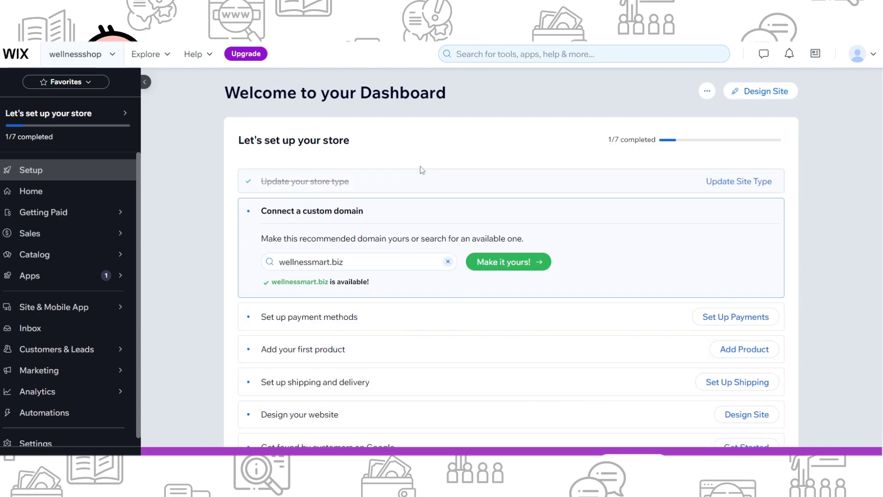
{"action": "scroll", "coordinate": [238, 168], "scroll_direction": "down", "scroll_amount": 1}
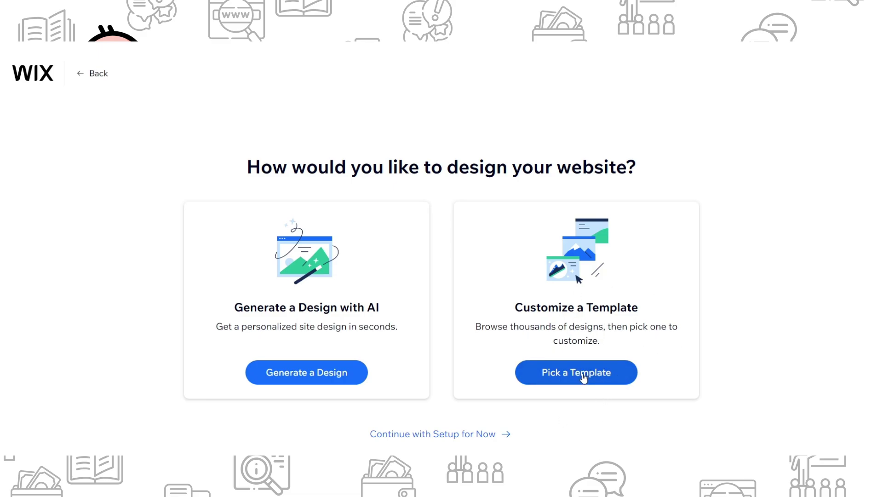
- Choose to customize a template and open the Spa template in the editor
{"action": "left_click", "coordinate": [551, 373]}
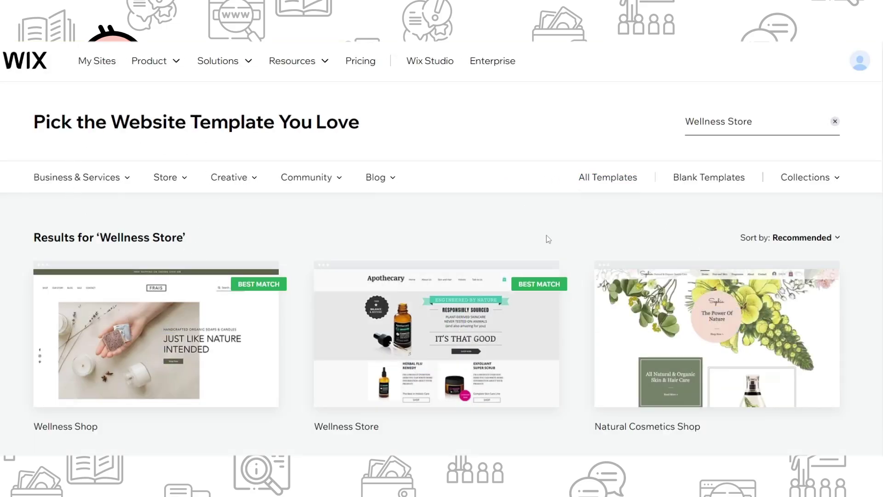
{"action": "scroll", "coordinate": [514, 213], "scroll_direction": "down", "scroll_amount": 3}
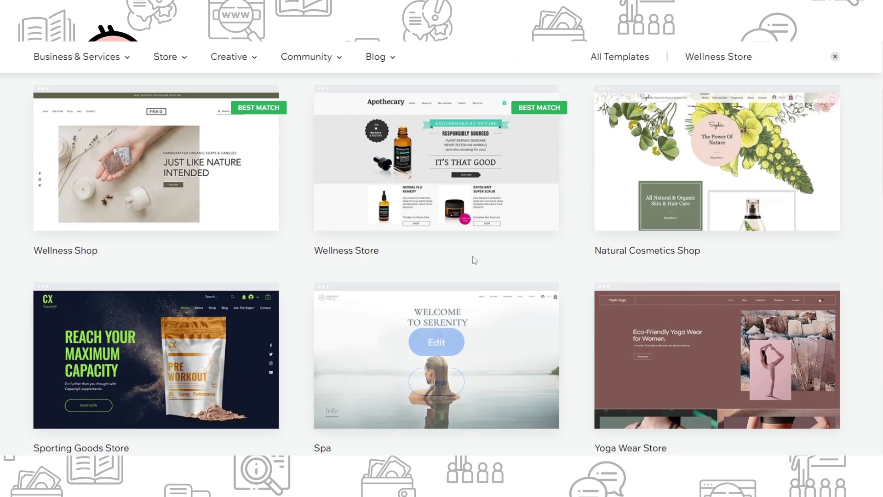
{"action": "scroll", "coordinate": [472, 258], "scroll_direction": "down", "scroll_amount": 5}
{"action": "scroll", "coordinate": [494, 335], "scroll_direction": "up", "scroll_amount": 1}
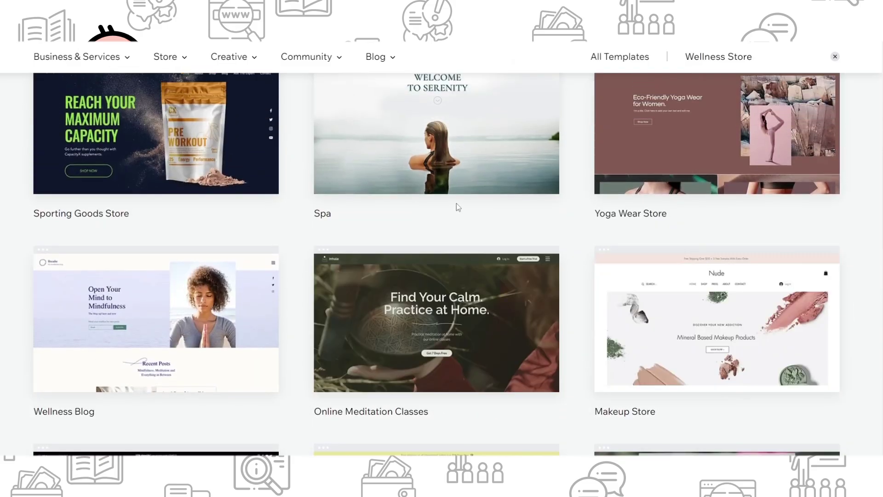
{"action": "scroll", "coordinate": [689, 246], "scroll_direction": "down", "scroll_amount": 3}
{"action": "scroll", "coordinate": [198, 297], "scroll_direction": "down", "scroll_amount": 3}
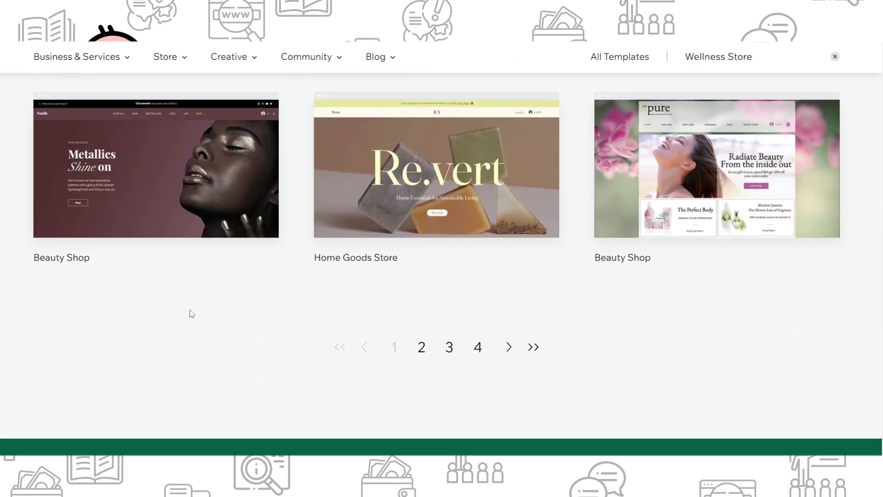
{"action": "scroll", "coordinate": [227, 340], "scroll_direction": "up", "scroll_amount": 3}
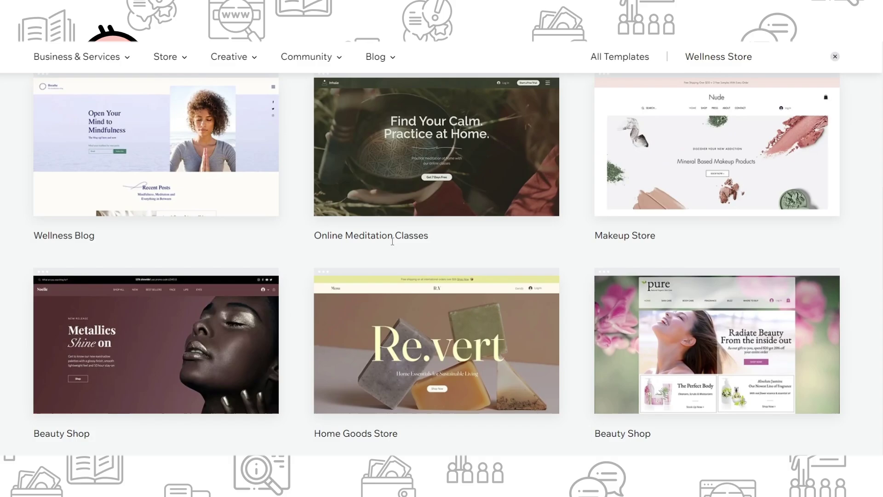
{"action": "scroll", "coordinate": [227, 340], "scroll_direction": "up", "scroll_amount": 3}
{"action": "scroll", "coordinate": [465, 342], "scroll_direction": "up", "scroll_amount": 3}
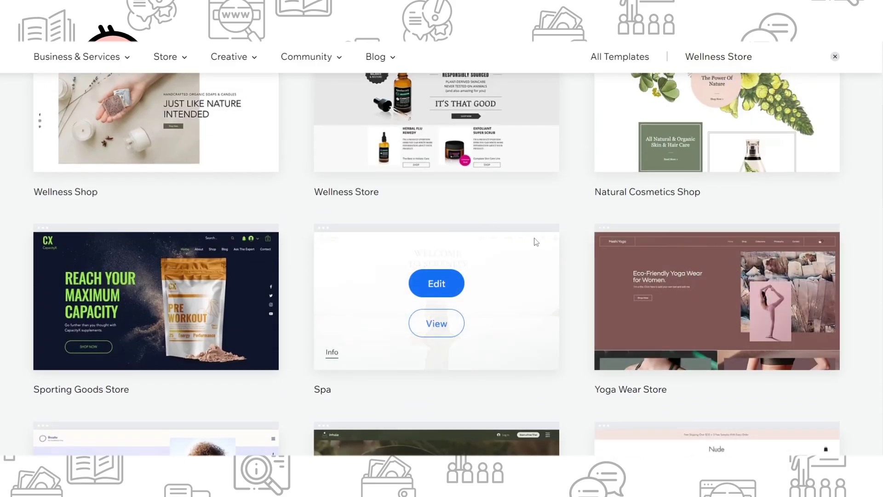
{"action": "scroll", "coordinate": [601, 212], "scroll_direction": "up", "scroll_amount": 3}
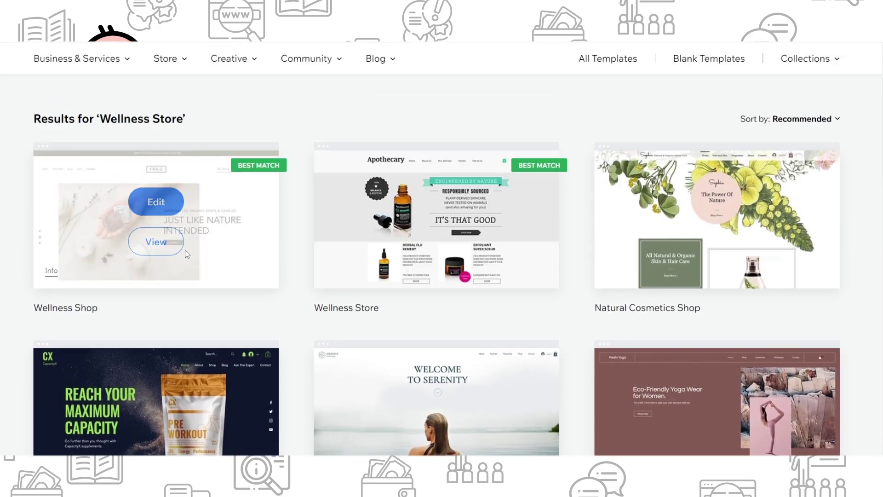
{"action": "scroll", "coordinate": [331, 311], "scroll_direction": "down", "scroll_amount": 2}
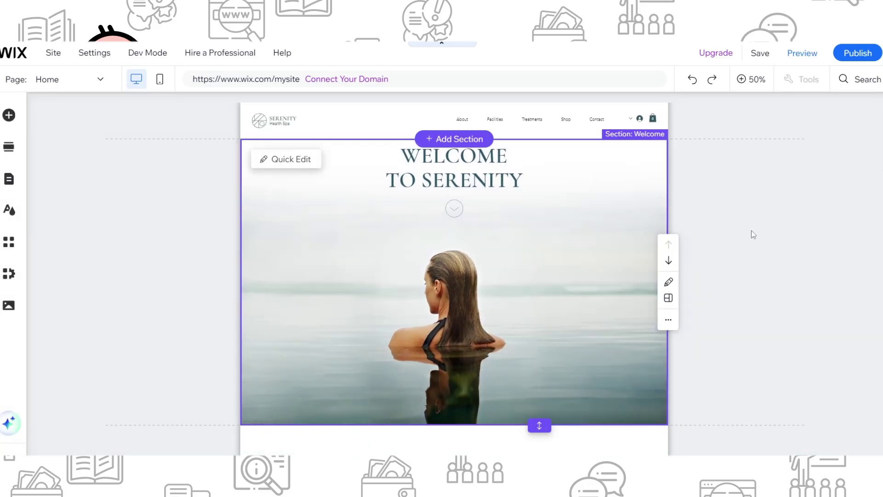
{"action": "scroll", "coordinate": [446, 231], "scroll_direction": "down", "scroll_amount": 3}
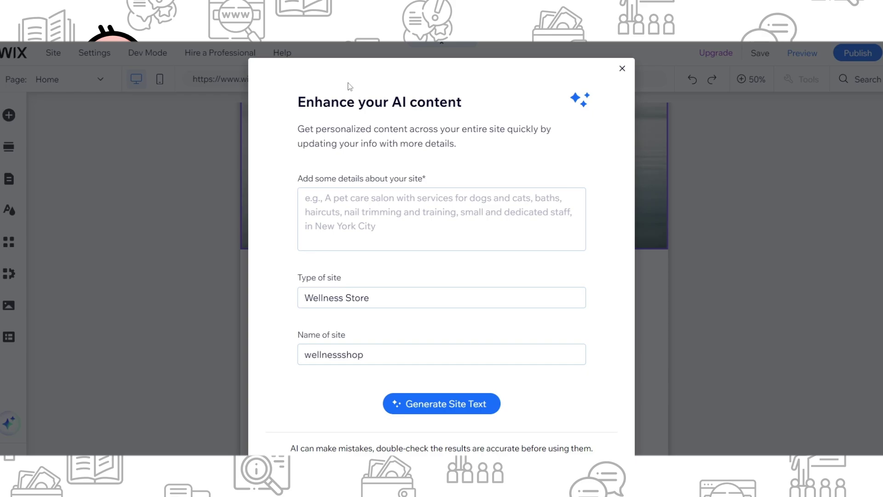
- Generate AI site text for the Wellness Store named wellnessshop
{"action": "left_click", "coordinate": [622, 70]}
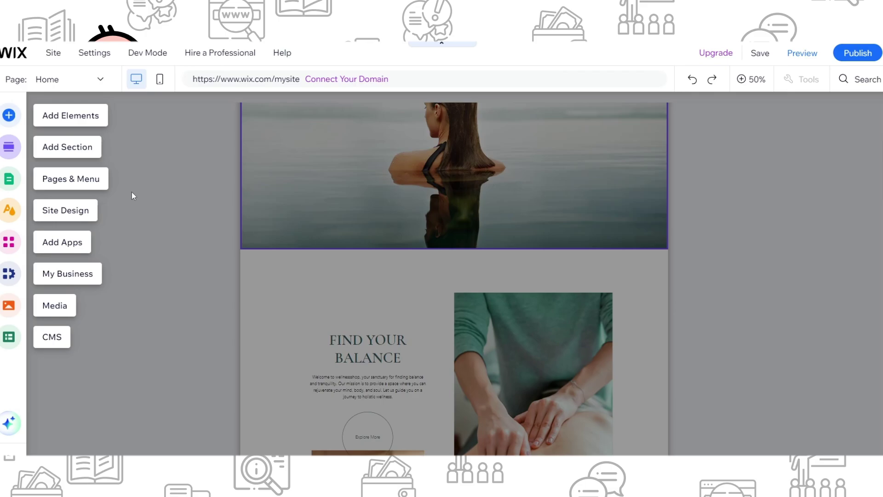
{"action": "scroll", "coordinate": [511, 322], "scroll_direction": "up", "scroll_amount": 3}
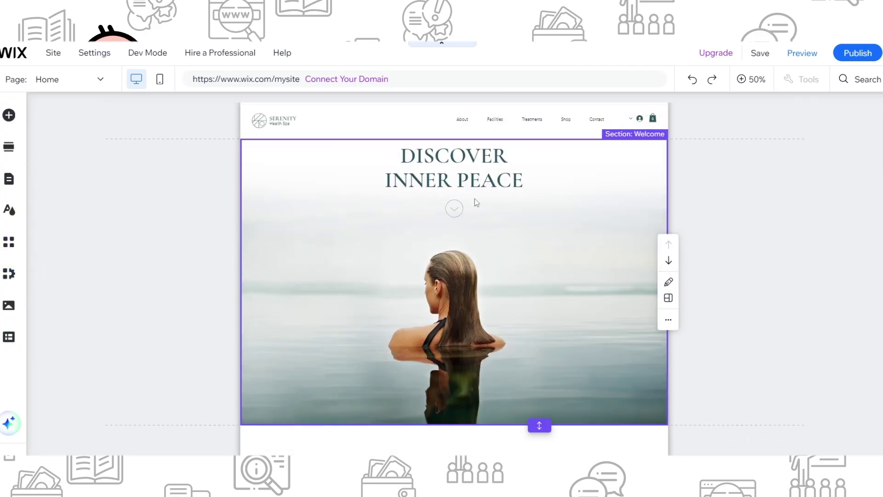
{"action": "scroll", "coordinate": [435, 305], "scroll_direction": "down", "scroll_amount": 5}
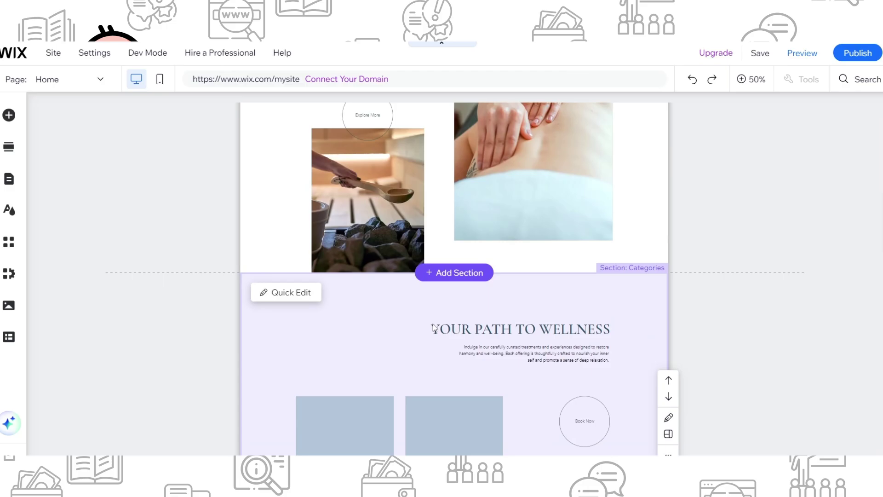
{"action": "scroll", "coordinate": [449, 302], "scroll_direction": "down", "scroll_amount": 5}
{"action": "scroll", "coordinate": [461, 301], "scroll_direction": "down", "scroll_amount": 5}
{"action": "scroll", "coordinate": [503, 270], "scroll_direction": "down", "scroll_amount": 5}
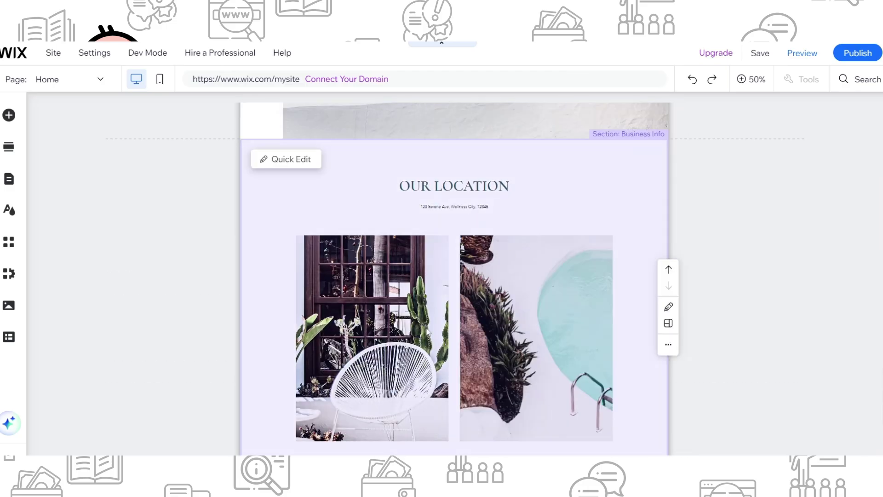
{"action": "scroll", "coordinate": [460, 242], "scroll_direction": "up", "scroll_amount": 5}
{"action": "scroll", "coordinate": [470, 285], "scroll_direction": "up", "scroll_amount": 5}
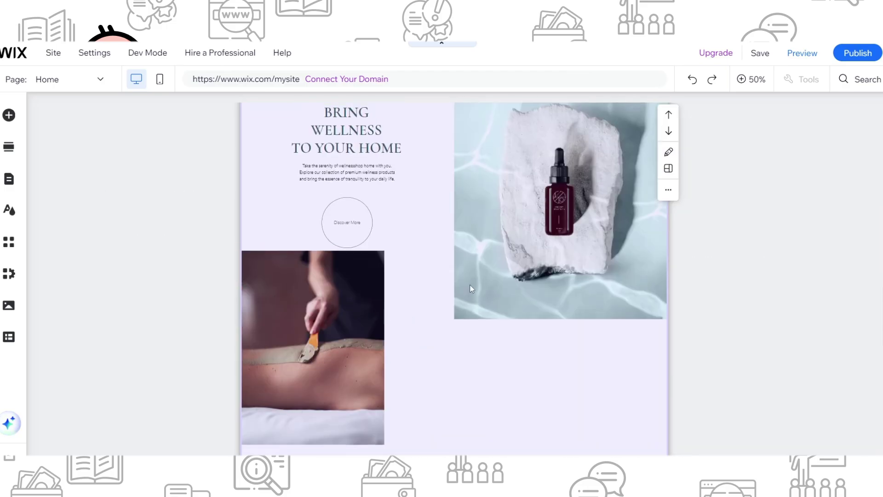
{"action": "scroll", "coordinate": [452, 347], "scroll_direction": "up", "scroll_amount": 3}
{"action": "scroll", "coordinate": [407, 250], "scroll_direction": "up", "scroll_amount": 3}
{"action": "scroll", "coordinate": [359, 308], "scroll_direction": "up", "scroll_amount": 3}
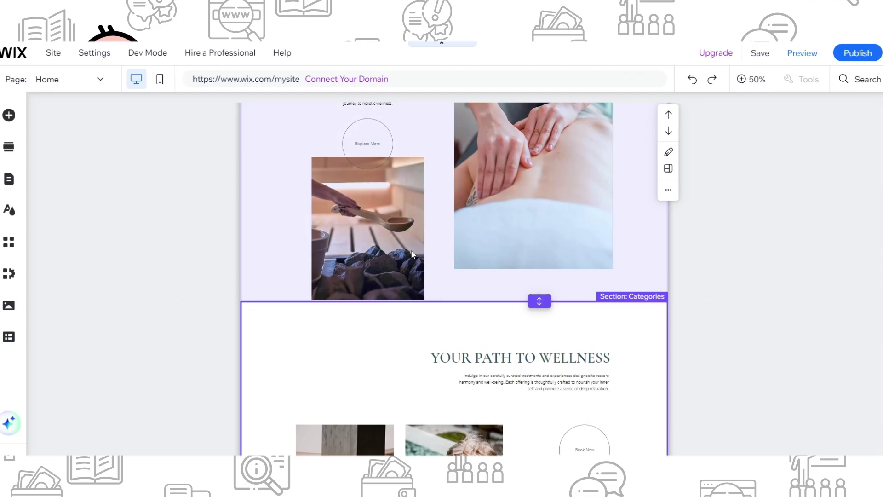
{"action": "scroll", "coordinate": [358, 307], "scroll_direction": "down", "scroll_amount": 2}
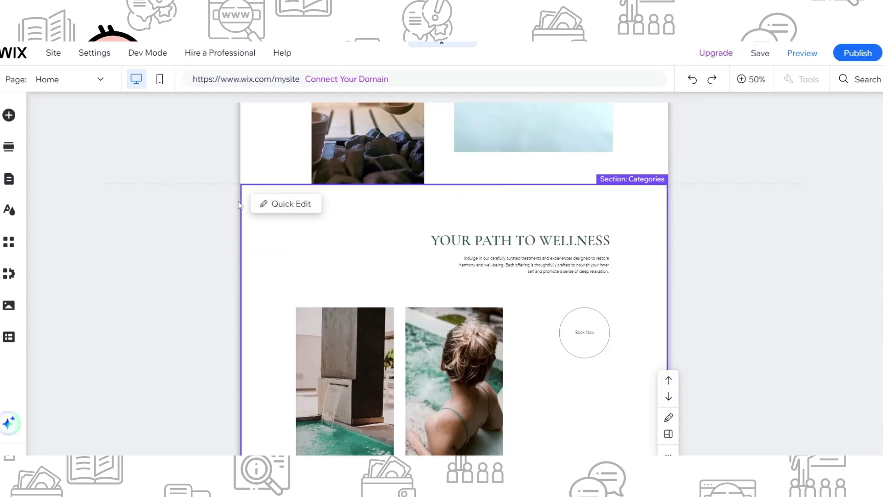
{"action": "scroll", "coordinate": [239, 205], "scroll_direction": "down", "scroll_amount": 2}
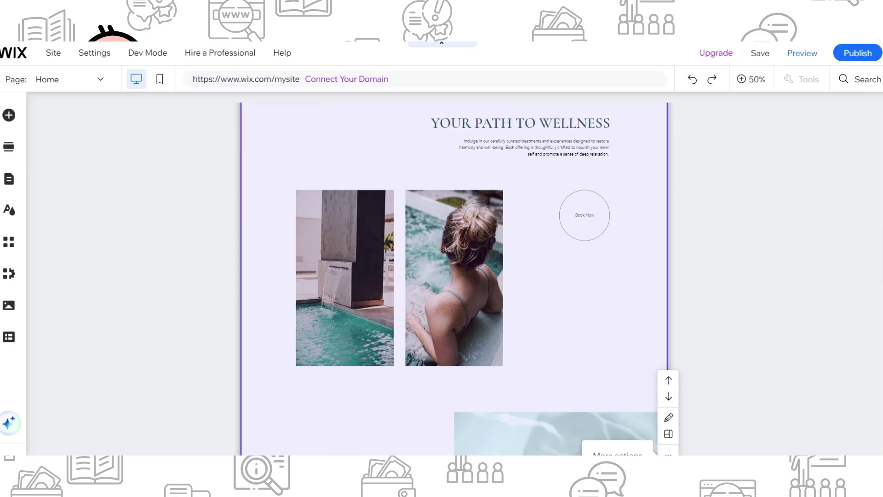
- Delete the Your Path to Wellness section from the home page
{"action": "left_click", "coordinate": [668, 454]}
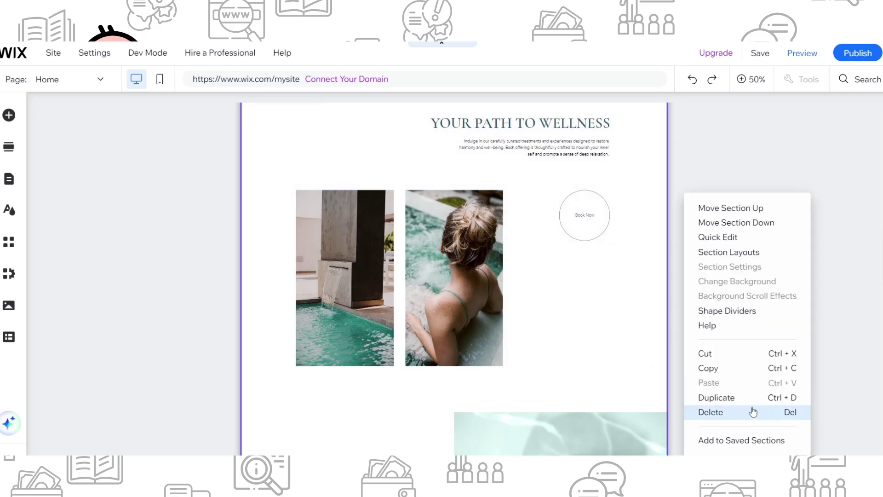
{"action": "left_click", "coordinate": [712, 413]}
{"action": "scroll", "coordinate": [665, 378], "scroll_direction": "up", "scroll_amount": 5}
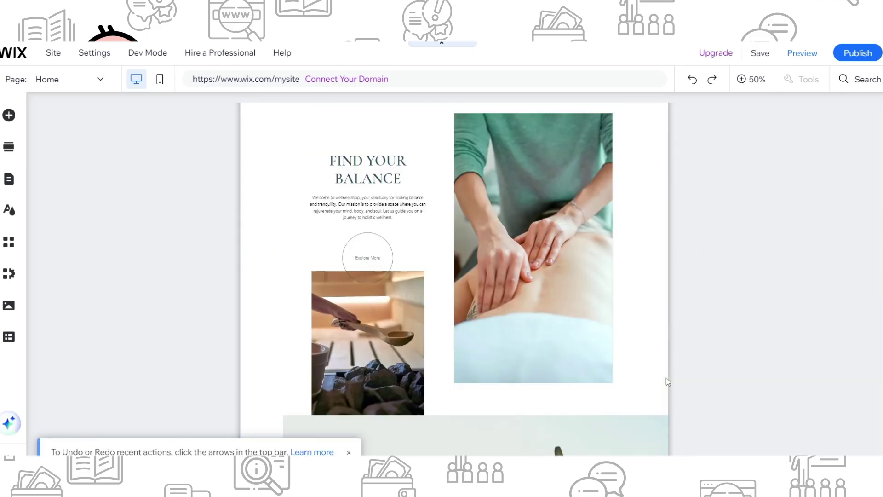
{"action": "scroll", "coordinate": [573, 363], "scroll_direction": "down", "scroll_amount": 2}
{"action": "scroll", "coordinate": [563, 269], "scroll_direction": "up", "scroll_amount": 5}
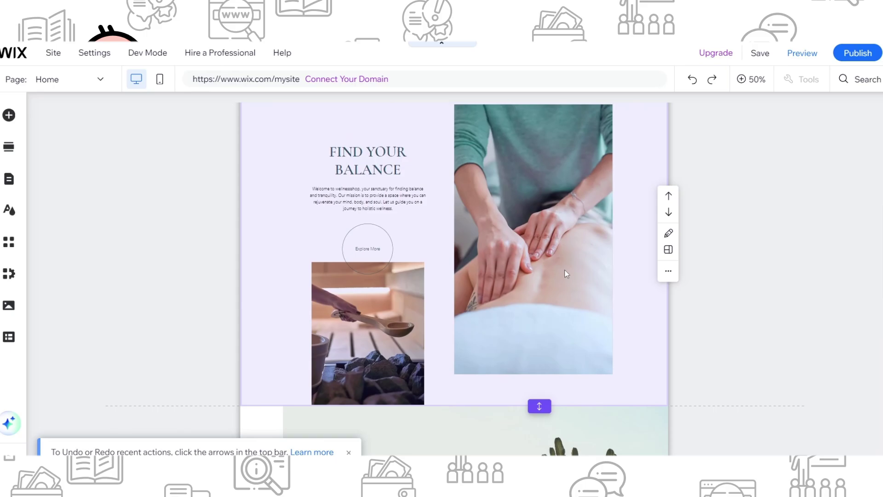
{"action": "scroll", "coordinate": [562, 275], "scroll_direction": "down", "scroll_amount": 5}
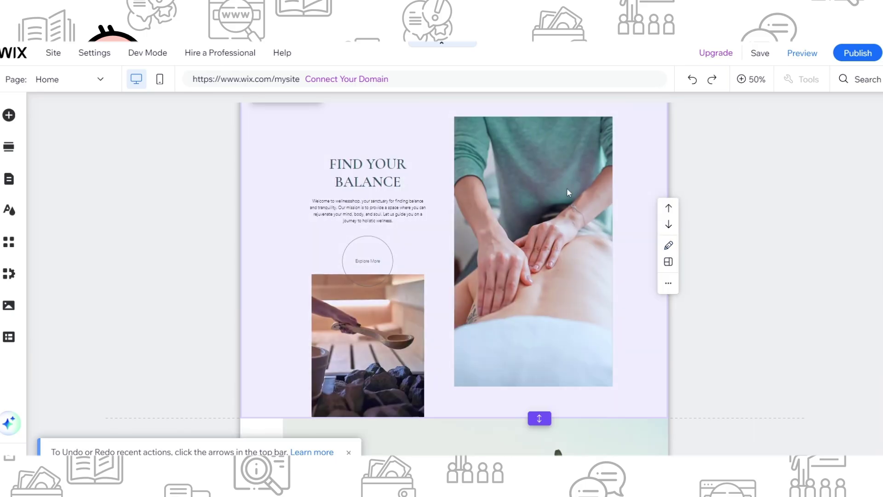
{"action": "scroll", "coordinate": [598, 283], "scroll_direction": "down", "scroll_amount": 5}
{"action": "scroll", "coordinate": [596, 282], "scroll_direction": "up", "scroll_amount": 3}
{"action": "scroll", "coordinate": [534, 332], "scroll_direction": "down", "scroll_amount": 2}
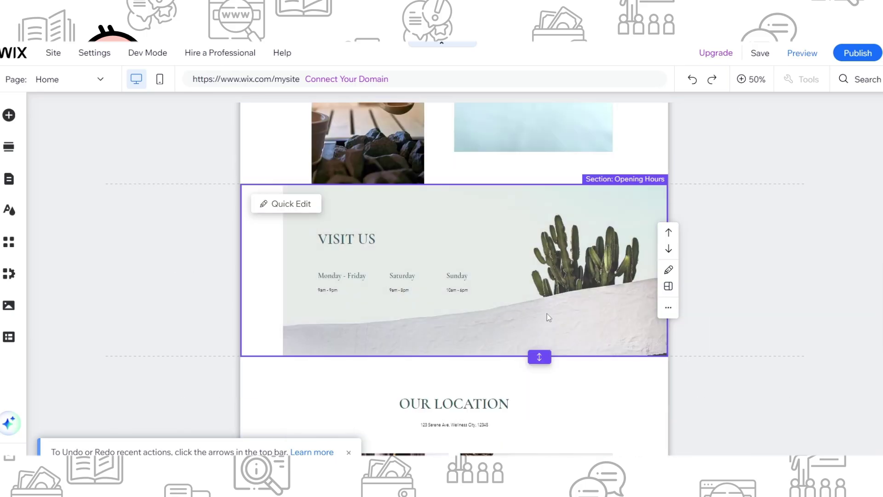
{"action": "scroll", "coordinate": [546, 317], "scroll_direction": "up", "scroll_amount": 5}
{"action": "scroll", "coordinate": [558, 378], "scroll_direction": "down", "scroll_amount": 3}
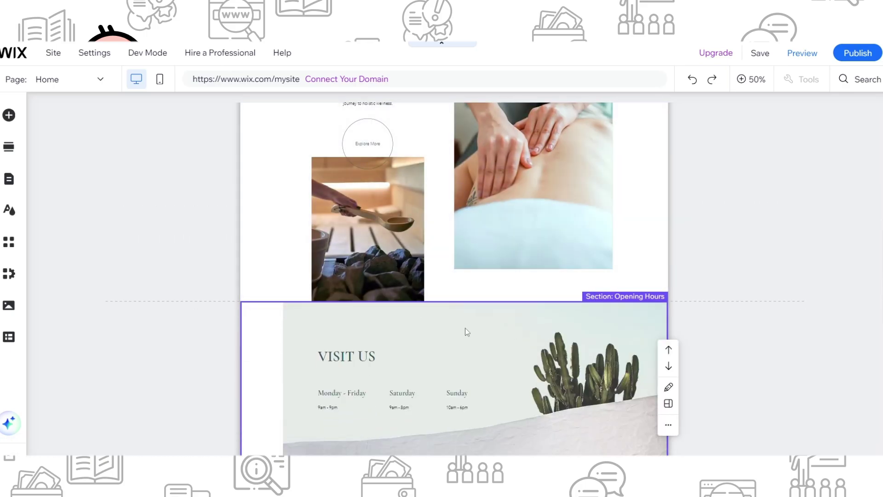
{"action": "mouse_move", "coordinate": [541, 301]}
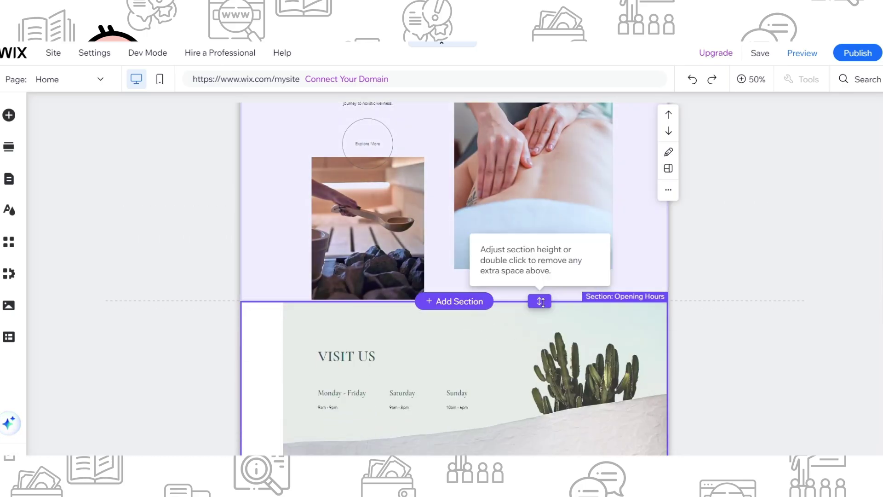
{"action": "left_click", "coordinate": [542, 270]}
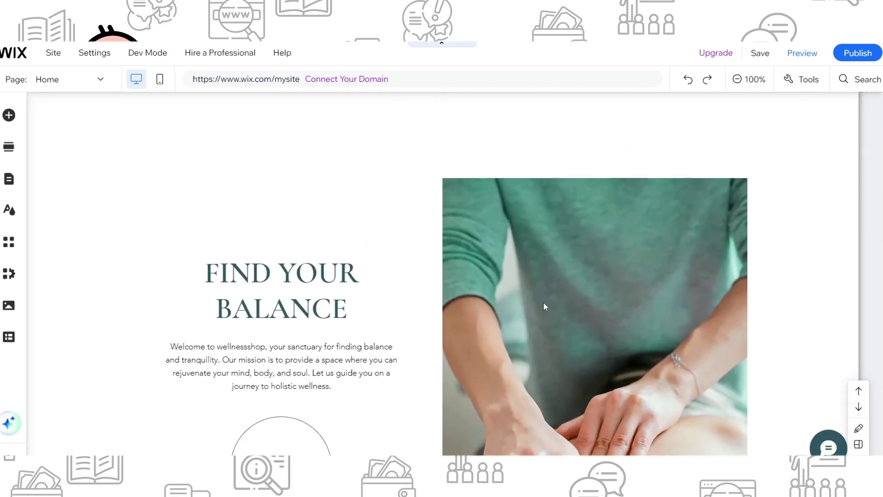
{"action": "left_click", "coordinate": [742, 80]}
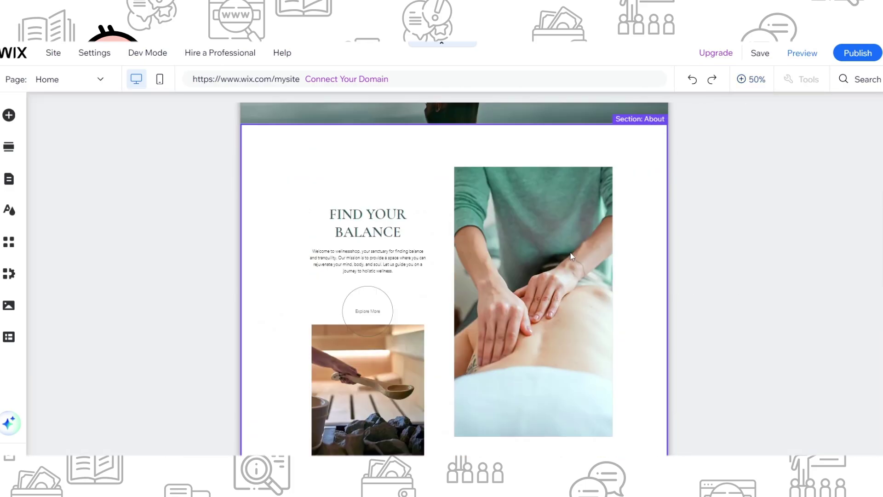
{"action": "scroll", "coordinate": [570, 256], "scroll_direction": "up", "scroll_amount": 4}
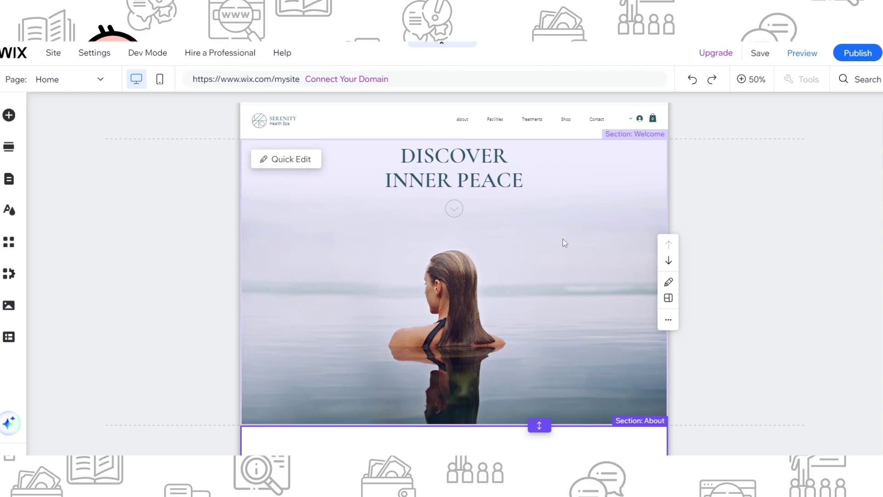
- Replace the DISCOVER INNER PEACE hero heading with WELNESSMART SHOP
{"action": "left_click", "coordinate": [557, 244]}
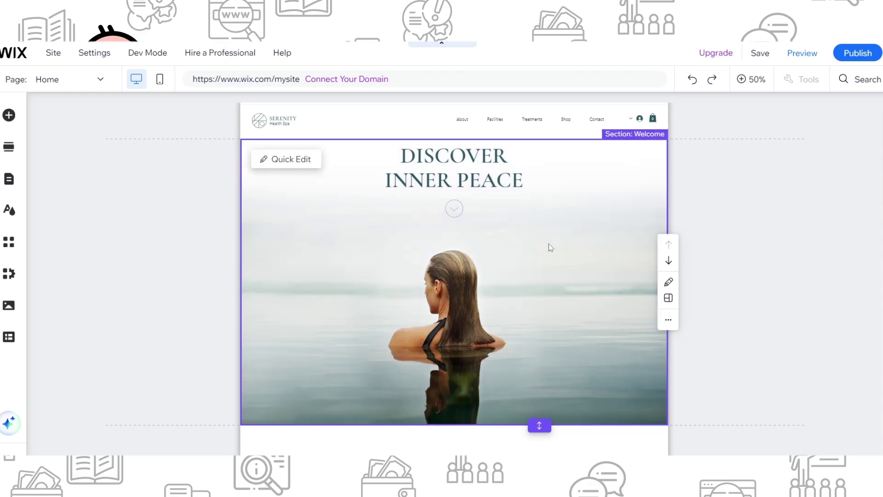
{"action": "left_click", "coordinate": [497, 251]}
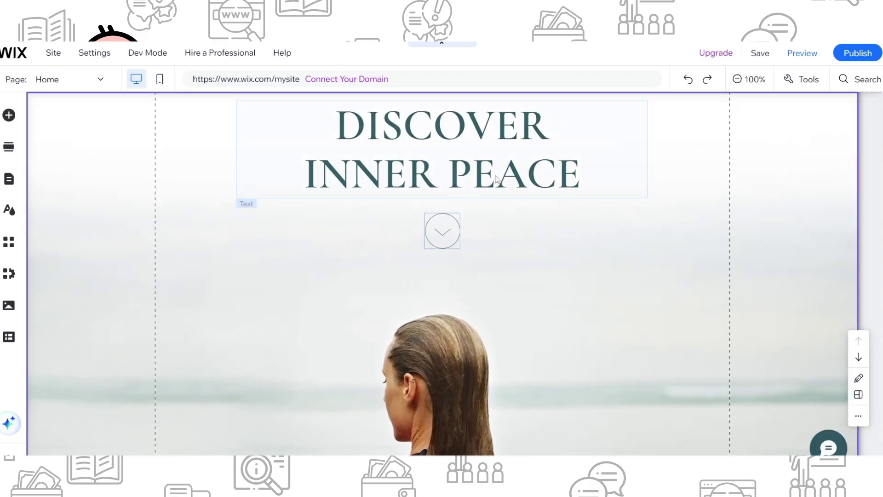
{"action": "left_click", "coordinate": [456, 187]}
{"action": "triple_click", "coordinate": [455, 187]}
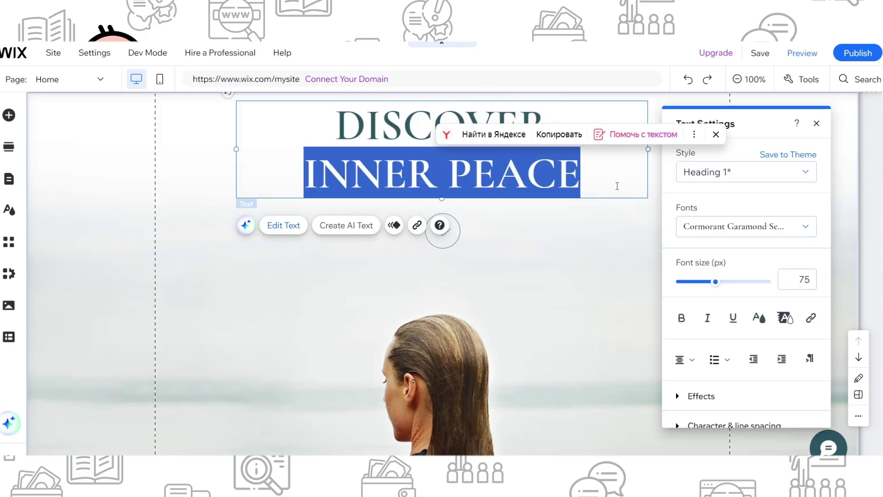
{"action": "left_click_drag", "start_coordinate": [624, 182], "coordinate": [324, 128]}
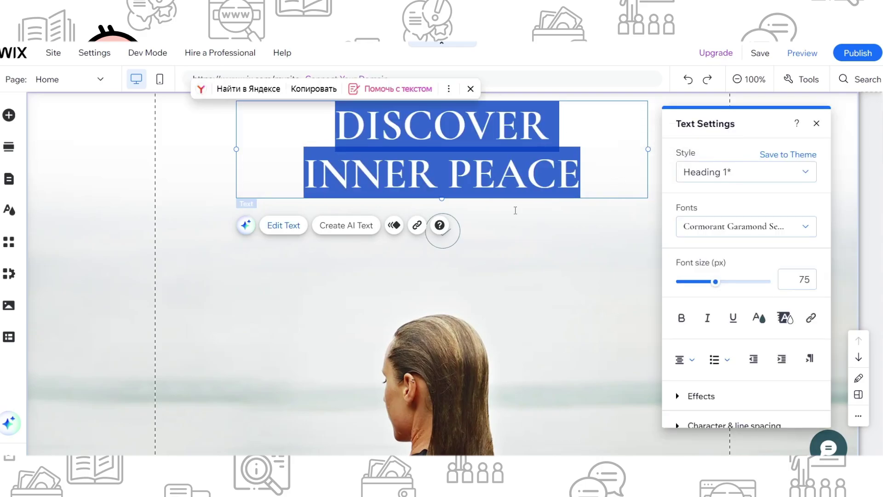
{"action": "type", "text": "W"}
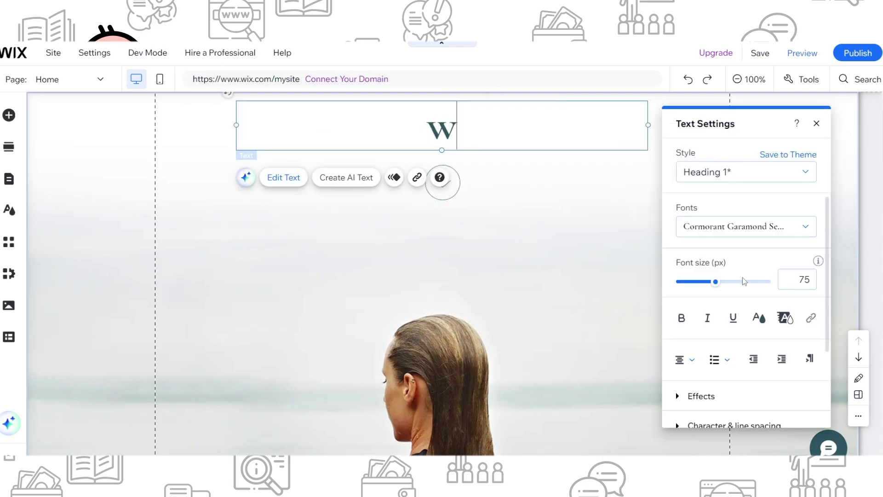
{"action": "type", "text": "ELN"}
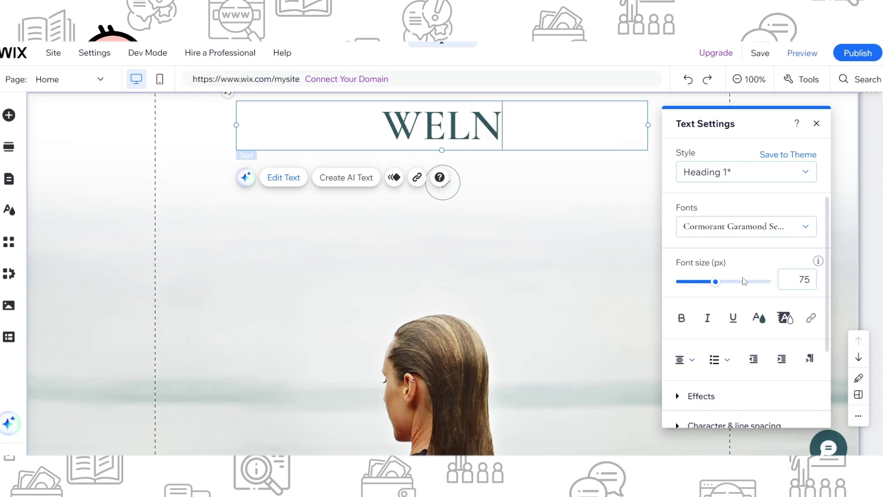
{"action": "type", "text": "ESSMARTR"}
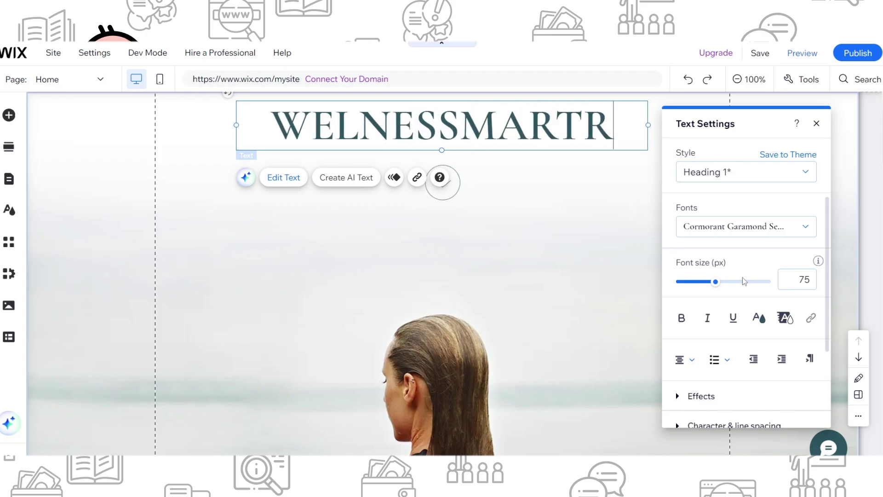
{"action": "key", "text": "BackSpace"}
{"action": "key", "text": "BackSpace"}
{"action": "type", "text": "T S"}
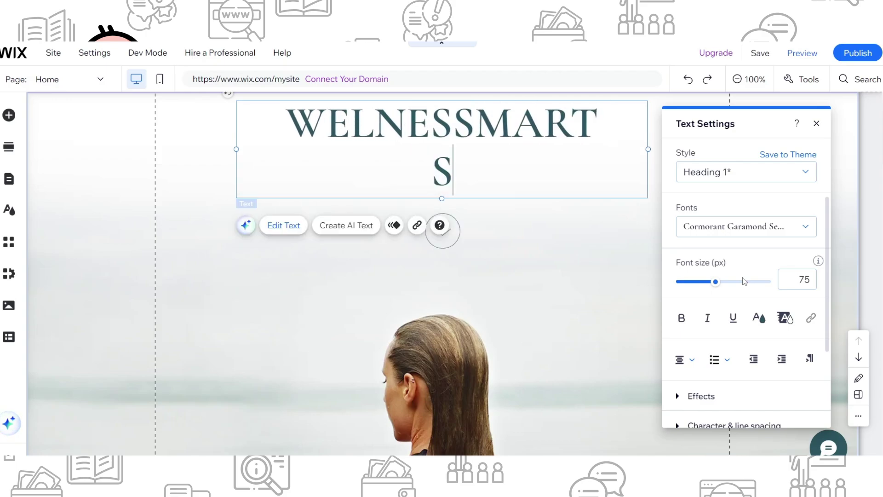
{"action": "type", "text": "HOP"}
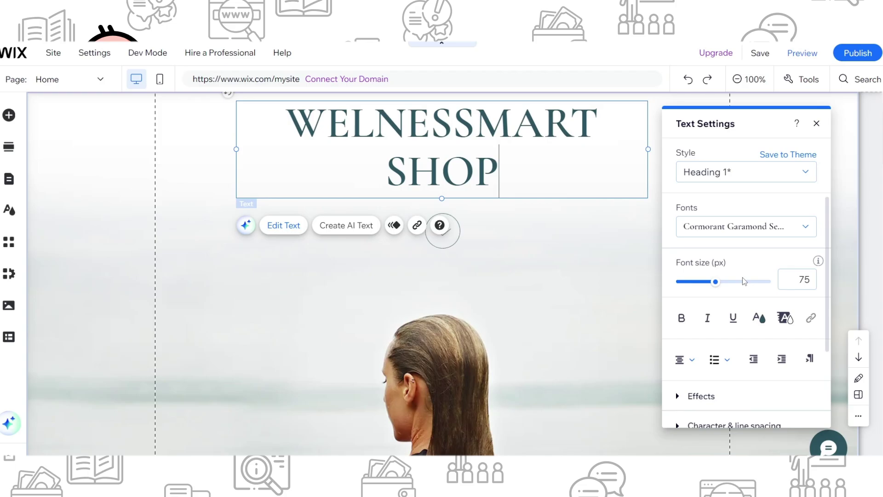
- Keep the heading in Heading 1 style and enlarge it to about 97 px
{"action": "left_click_drag", "start_coordinate": [500, 173], "coordinate": [286, 114]}
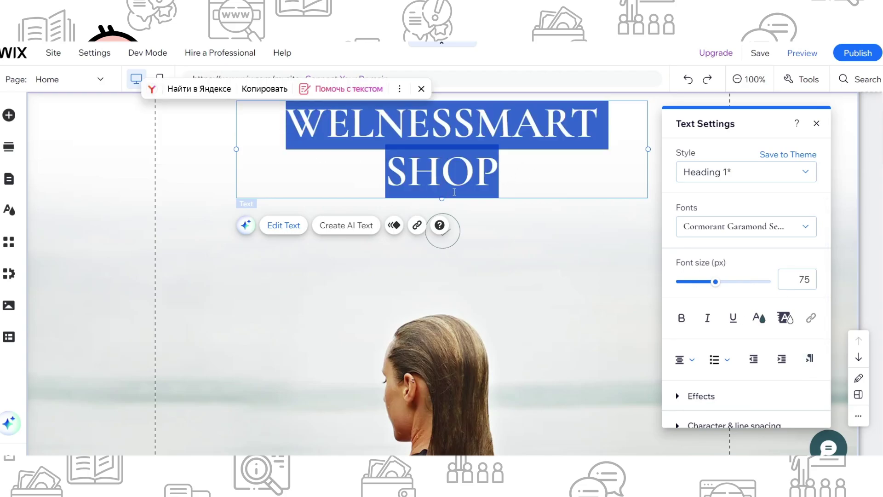
{"action": "left_click", "coordinate": [711, 174]}
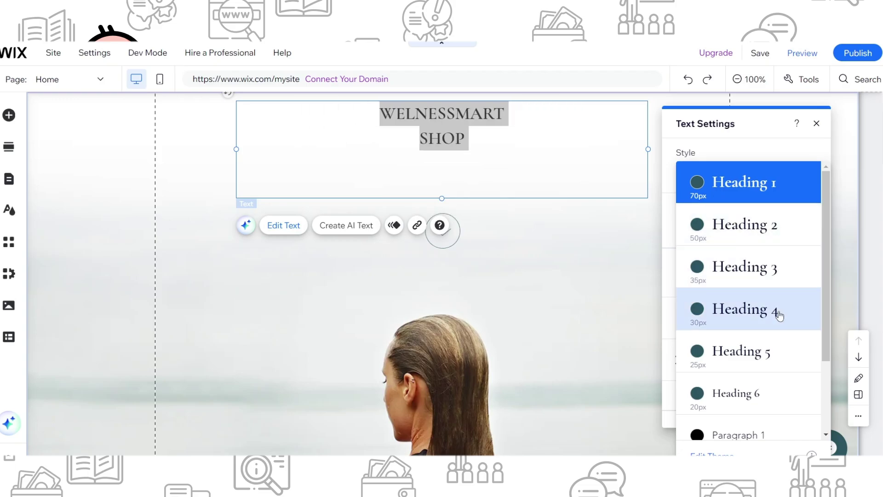
{"action": "key", "text": "Escape"}
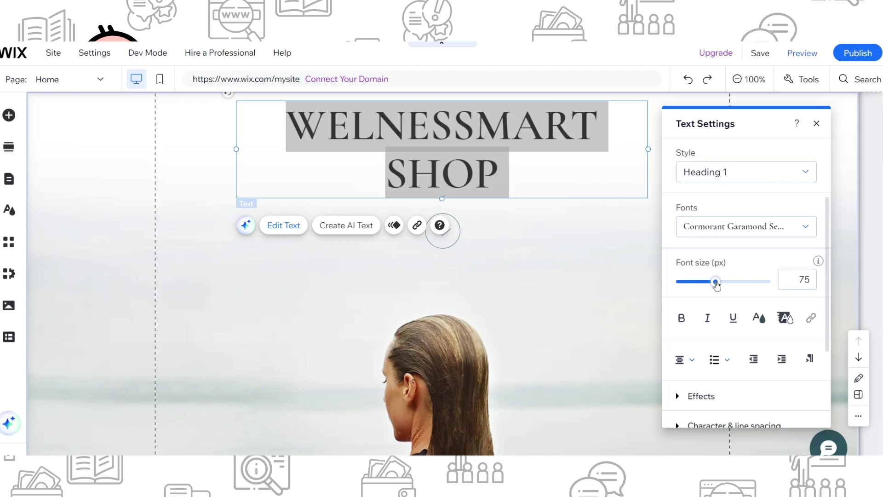
{"action": "left_click_drag", "start_coordinate": [717, 284], "coordinate": [725, 284]}
{"action": "left_click", "coordinate": [565, 256]}
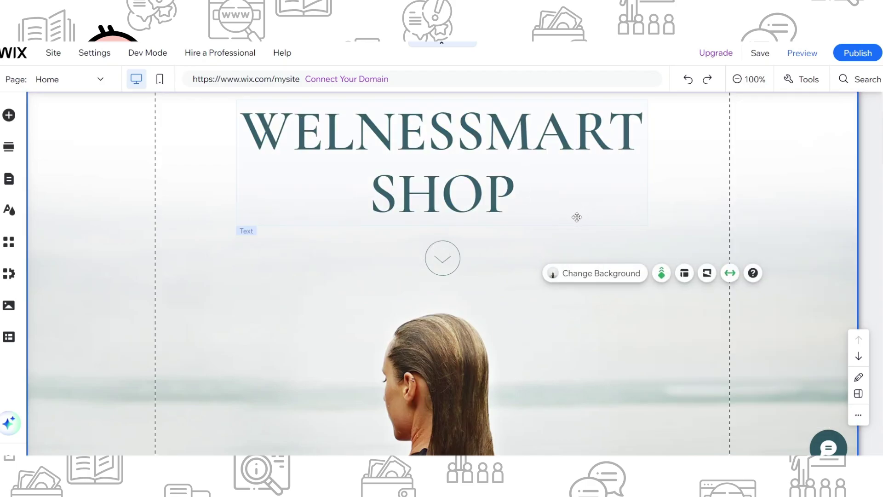
{"action": "scroll", "coordinate": [577, 216], "scroll_direction": "up", "scroll_amount": 2}
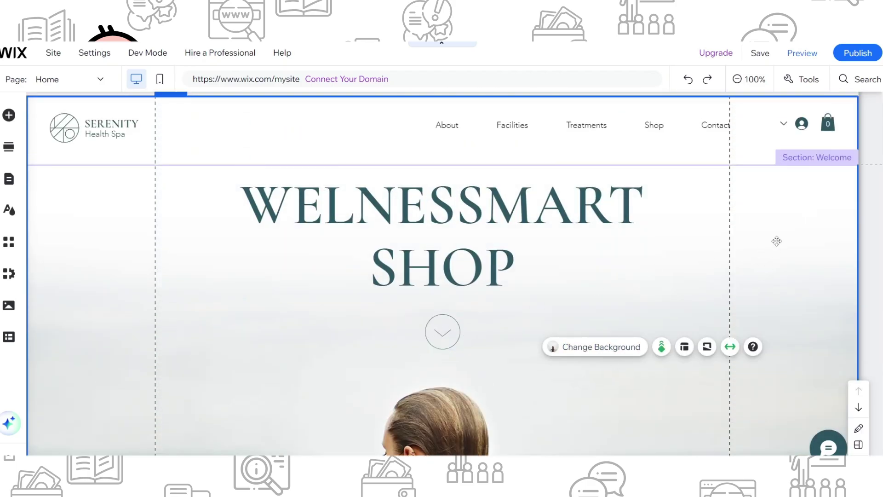
{"action": "left_click", "coordinate": [750, 80]}
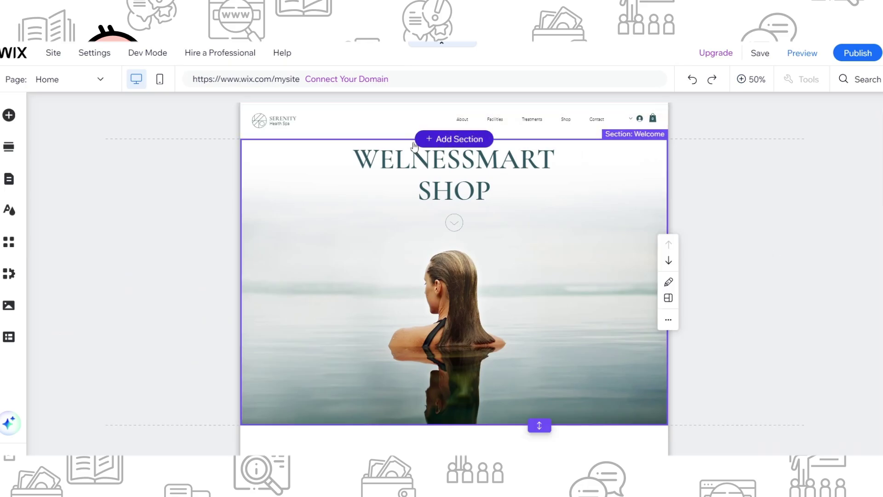
{"action": "left_click", "coordinate": [477, 208]}
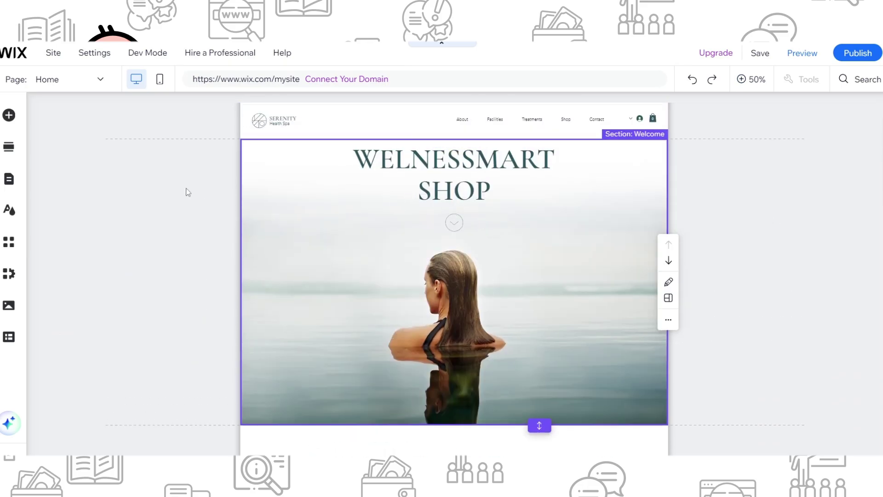
{"action": "scroll", "coordinate": [633, 318], "scroll_direction": "down", "scroll_amount": 2}
{"action": "scroll", "coordinate": [445, 274], "scroll_direction": "down", "scroll_amount": 3}
{"action": "scroll", "coordinate": [445, 274], "scroll_direction": "down", "scroll_amount": 3}
{"action": "scroll", "coordinate": [445, 266], "scroll_direction": "down", "scroll_amount": 4}
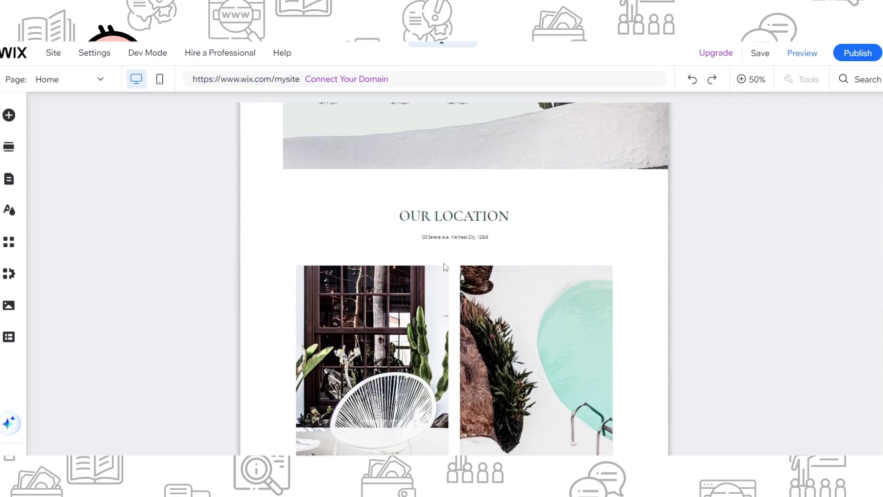
{"action": "scroll", "coordinate": [449, 311], "scroll_direction": "up", "scroll_amount": 1}
{"action": "scroll", "coordinate": [456, 348], "scroll_direction": "up", "scroll_amount": 5}
{"action": "left_click", "coordinate": [368, 335]}
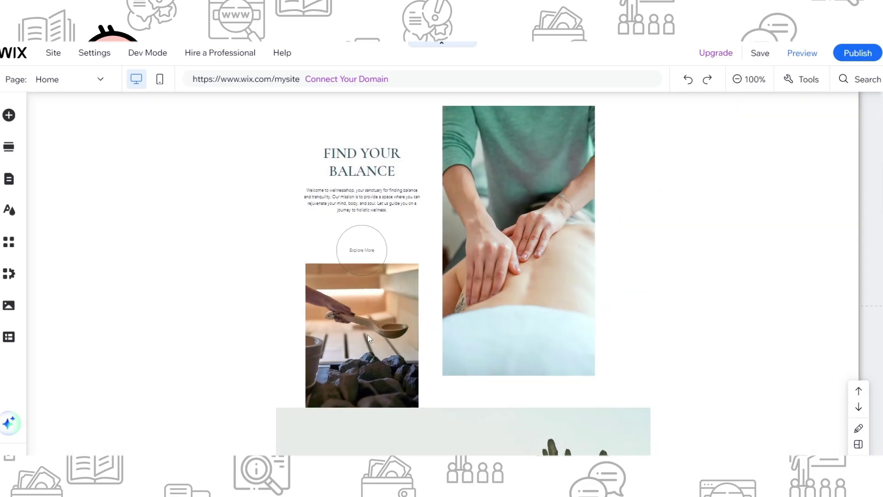
{"action": "scroll", "coordinate": [572, 251], "scroll_direction": "down", "scroll_amount": 3}
{"action": "scroll", "coordinate": [556, 290], "scroll_direction": "down", "scroll_amount": 1}
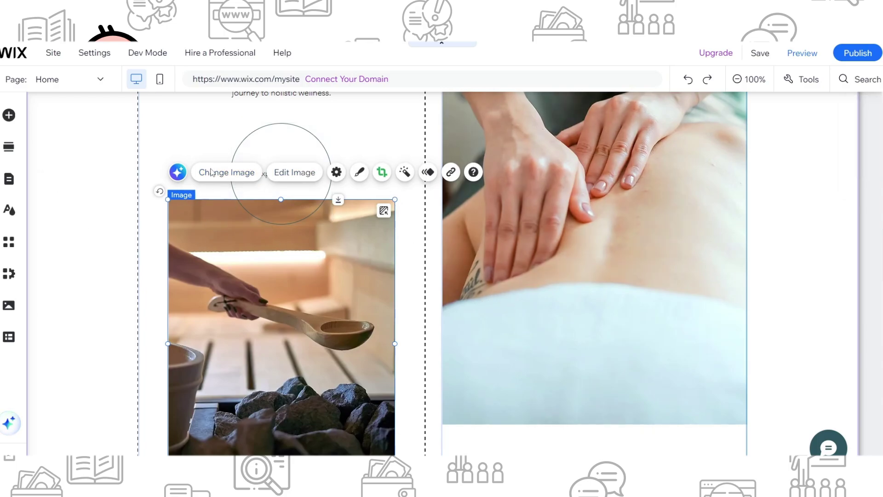
{"action": "left_click", "coordinate": [214, 171]}
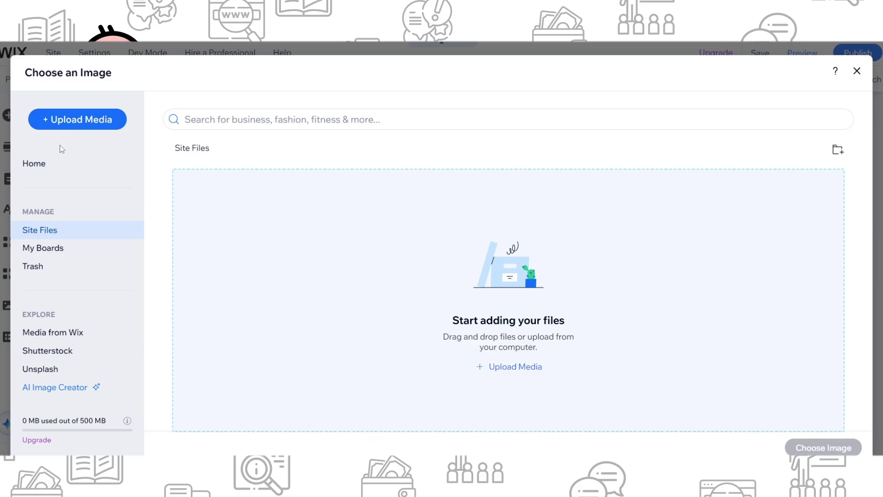
{"action": "left_click", "coordinate": [857, 70]}
{"action": "scroll", "coordinate": [568, 321], "scroll_direction": "up", "scroll_amount": 3}
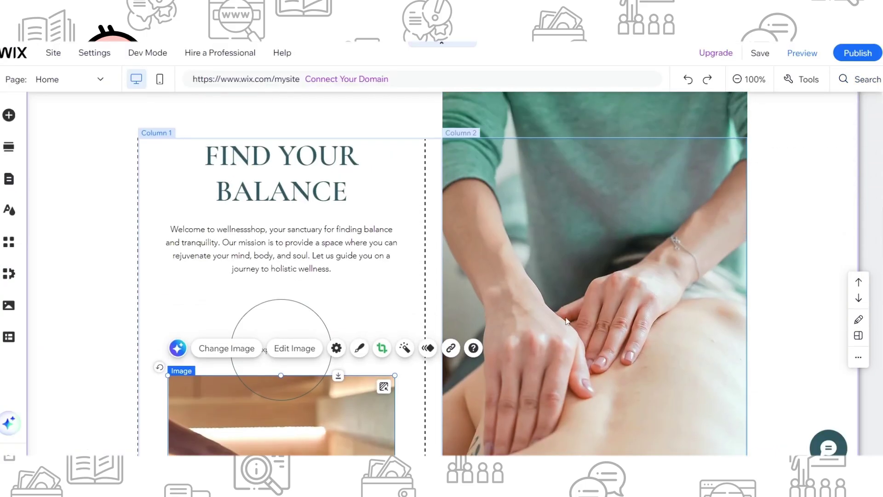
{"action": "left_click", "coordinate": [567, 321]}
{"action": "scroll", "coordinate": [641, 305], "scroll_direction": "up", "scroll_amount": 3}
{"action": "scroll", "coordinate": [292, 282], "scroll_direction": "down", "scroll_amount": 1}
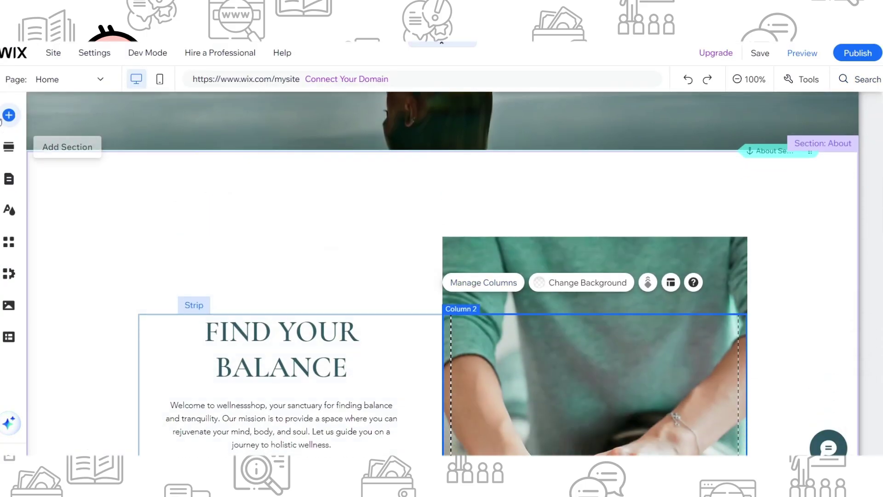
{"action": "scroll", "coordinate": [9, 118], "scroll_direction": "up", "scroll_amount": 3}
{"action": "scroll", "coordinate": [9, 119], "scroll_direction": "up", "scroll_amount": 2}
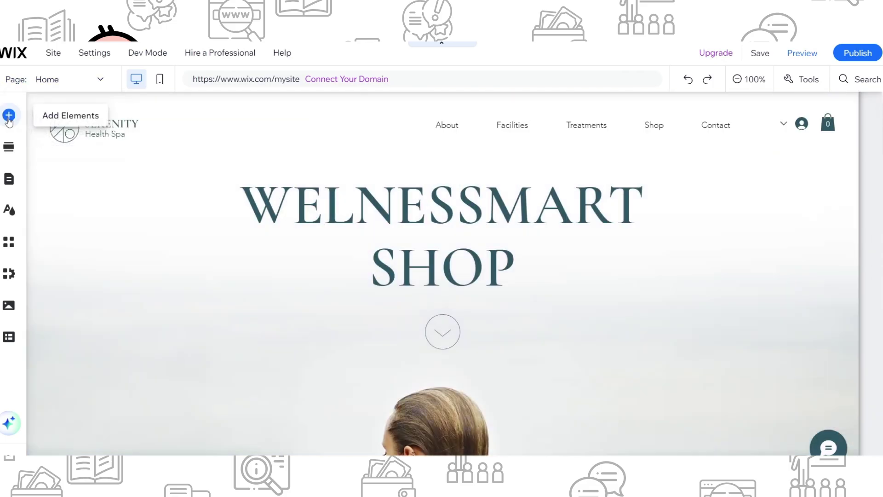
- Browse the Add Elements categories from Image through Strip, Box, Gallery, Forms and List & Repeater
{"action": "left_click", "coordinate": [9, 116]}
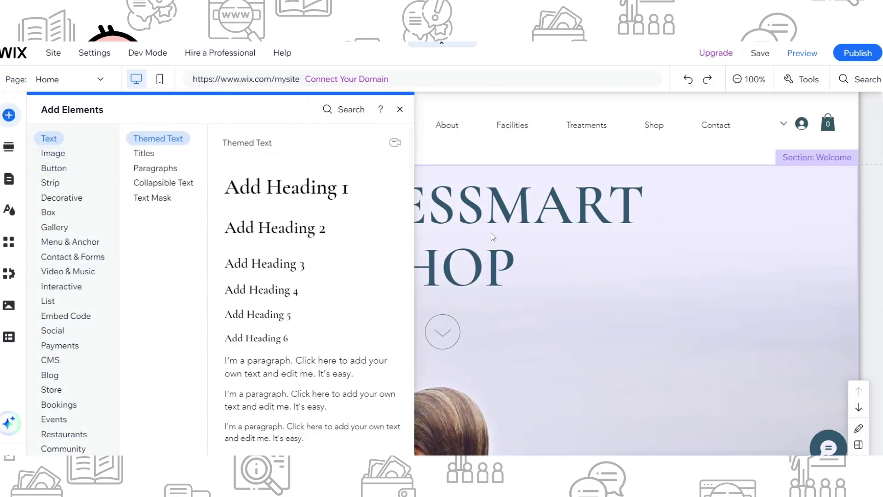
{"action": "left_click", "coordinate": [55, 154]}
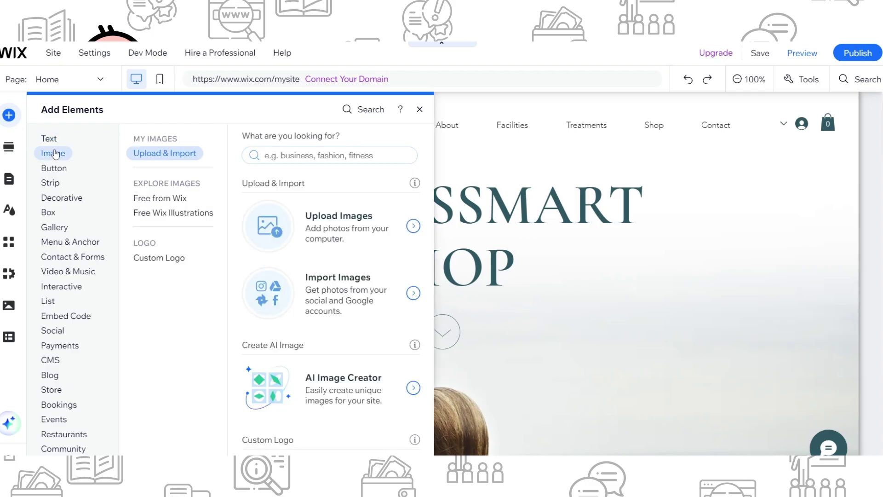
{"action": "left_click", "coordinate": [52, 182]}
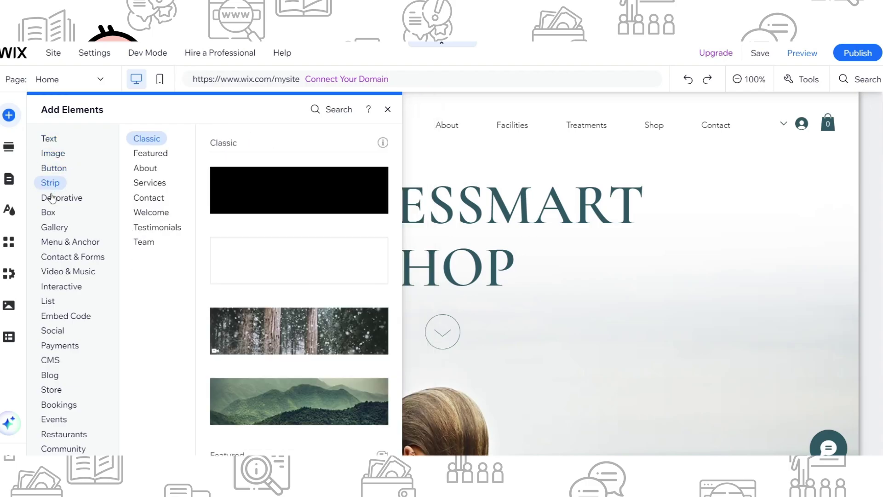
{"action": "left_click", "coordinate": [52, 198]}
{"action": "left_click", "coordinate": [47, 213]}
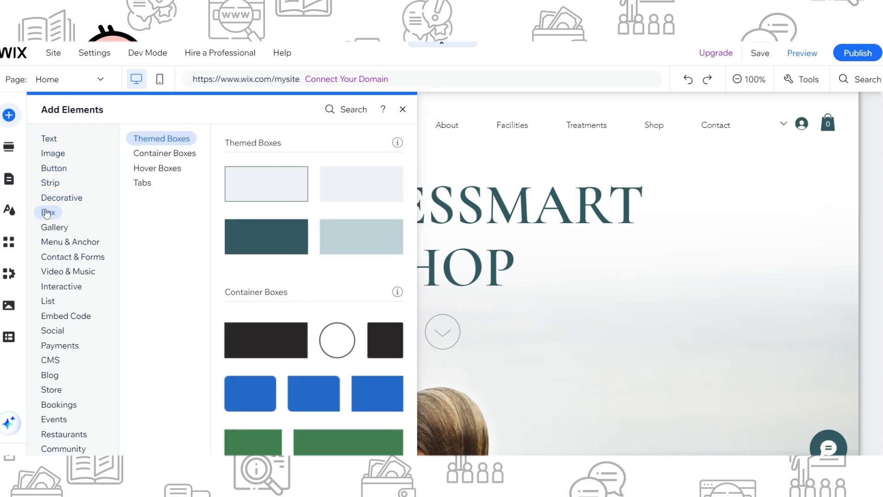
{"action": "left_click", "coordinate": [54, 229]}
{"action": "left_click", "coordinate": [53, 242]}
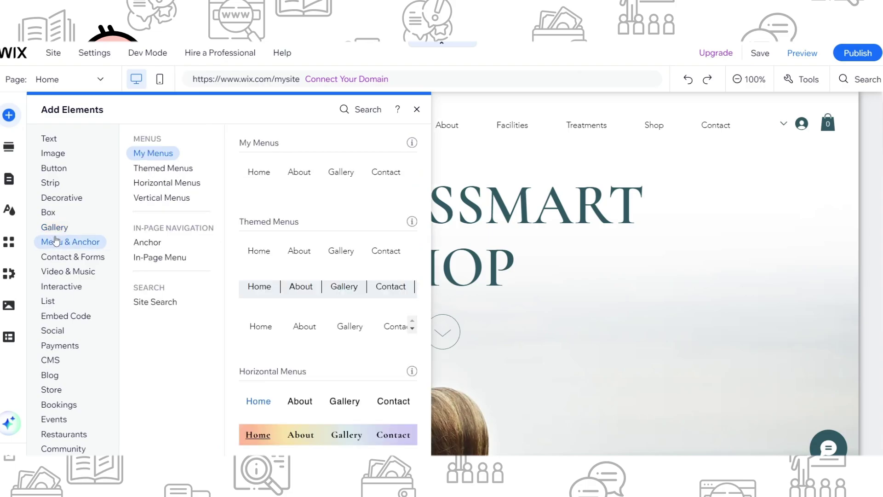
{"action": "left_click", "coordinate": [54, 256]}
{"action": "left_click", "coordinate": [56, 274]}
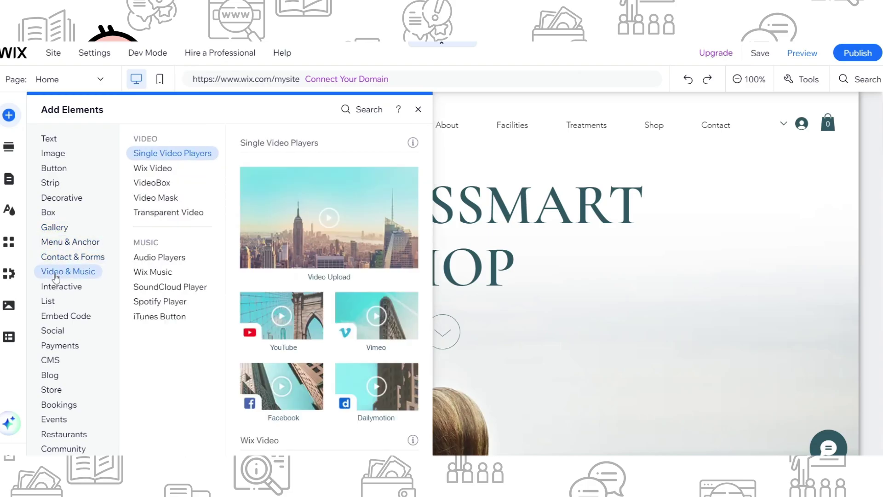
{"action": "left_click", "coordinate": [59, 286]}
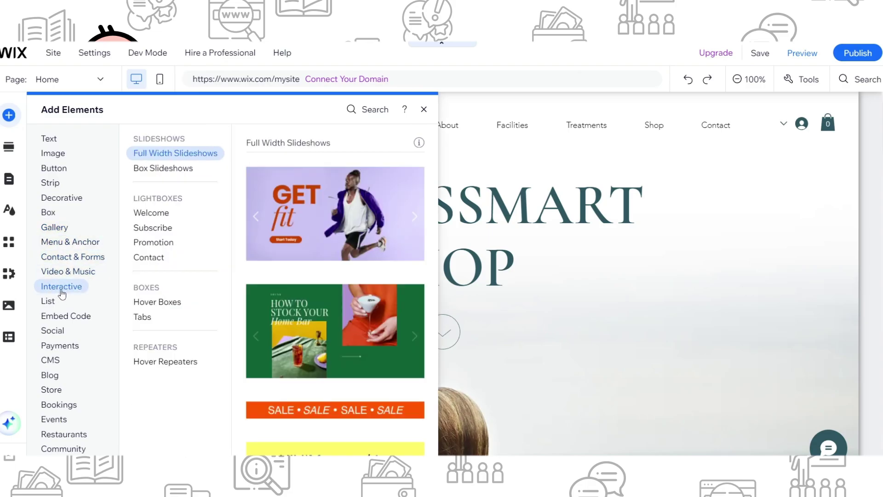
{"action": "left_click", "coordinate": [54, 303]}
- Continue browsing Embed, Social, Payments, Blog, Store, Bookings, Restaurant, Community and saved designs
{"action": "left_click", "coordinate": [65, 315]}
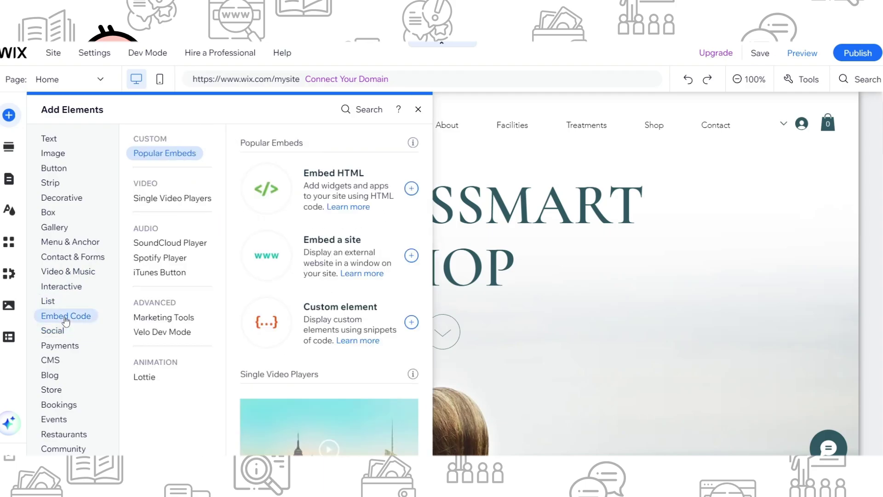
{"action": "left_click", "coordinate": [63, 331]}
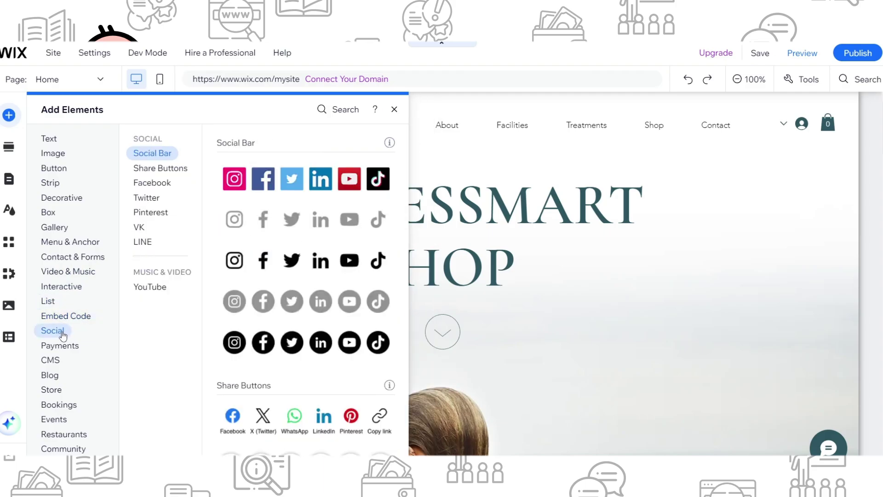
{"action": "left_click", "coordinate": [55, 360]}
{"action": "left_click", "coordinate": [57, 377]}
{"action": "left_click", "coordinate": [54, 391]}
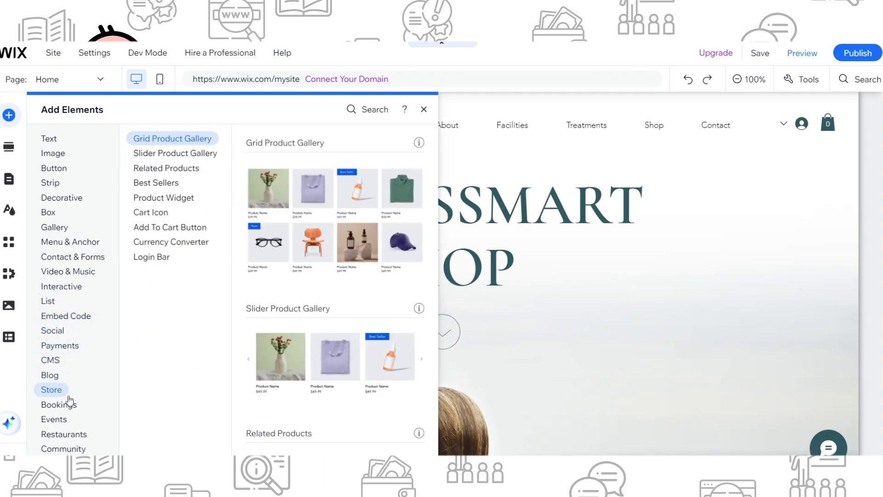
{"action": "left_click", "coordinate": [59, 406]}
{"action": "left_click", "coordinate": [63, 422]}
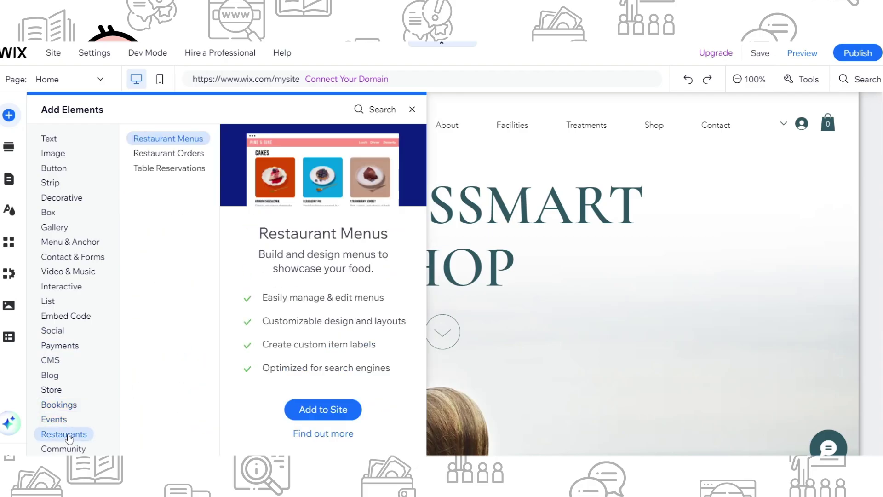
{"action": "left_click", "coordinate": [62, 448]}
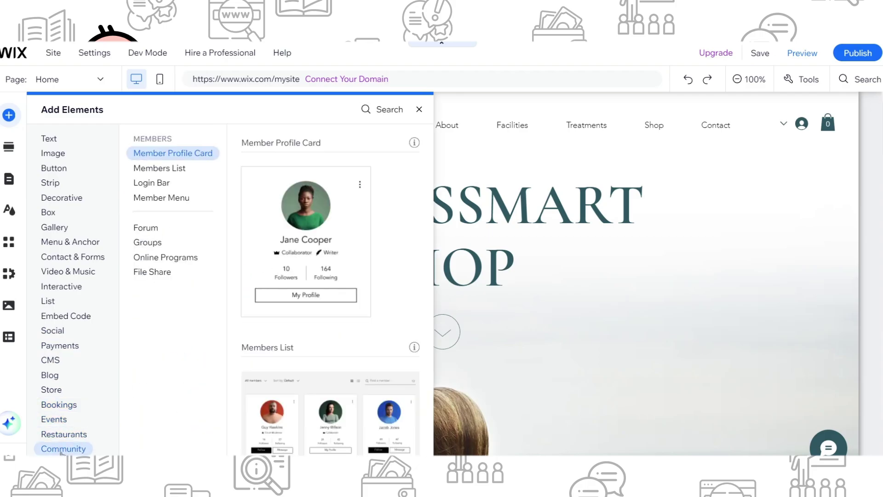
{"action": "left_click", "coordinate": [62, 463]}
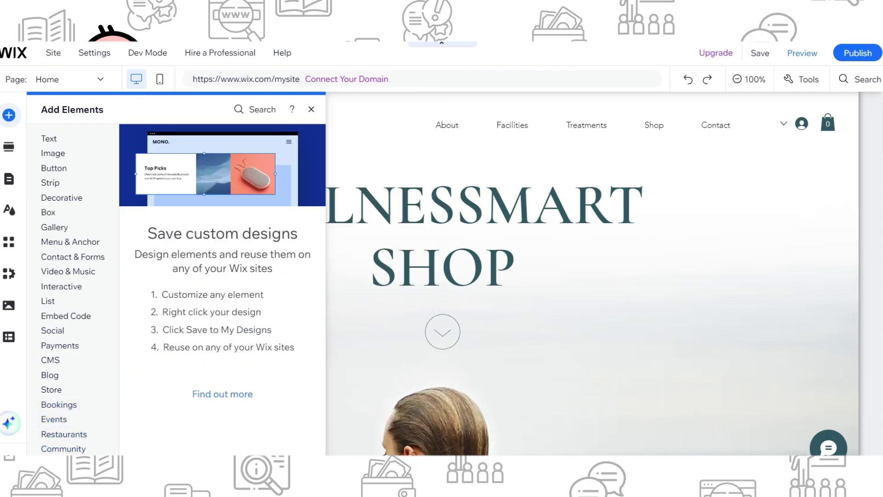
- Show the Button category with its themed and Text & Icon button styles
{"action": "left_click", "coordinate": [59, 167]}
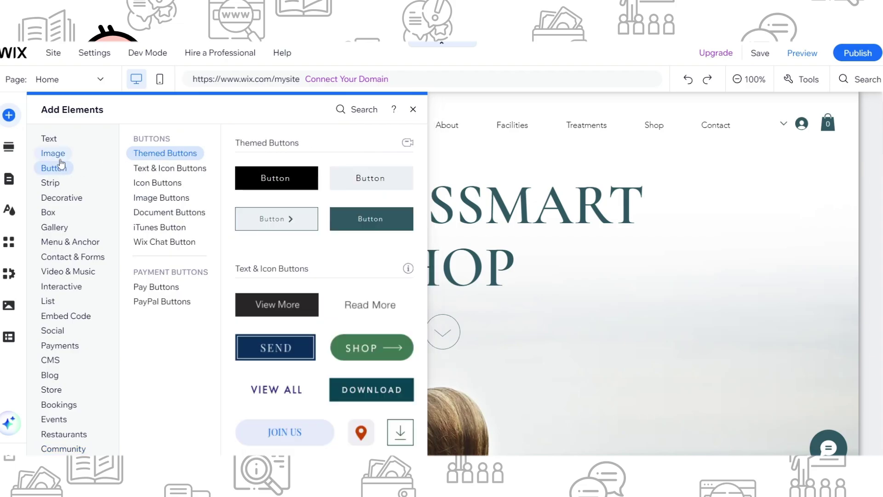
{"action": "left_click", "coordinate": [191, 168]}
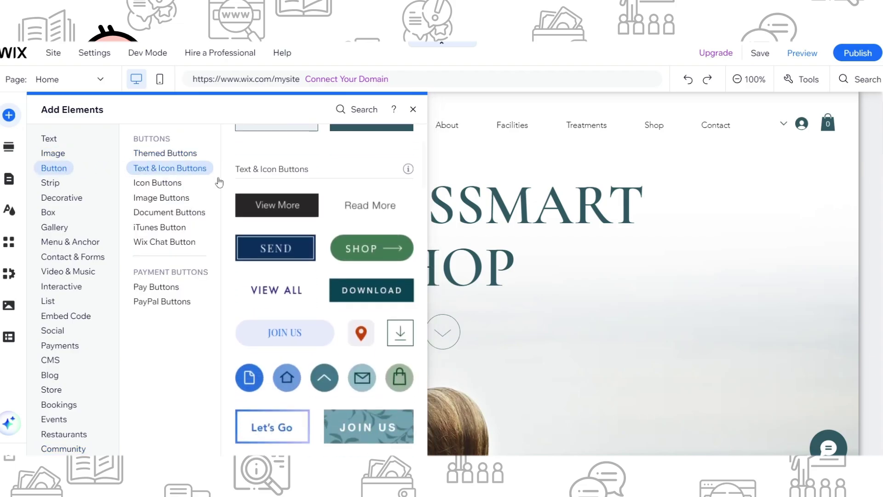
{"action": "scroll", "coordinate": [286, 240], "scroll_direction": "up", "scroll_amount": 2}
{"action": "left_click_drag", "start_coordinate": [371, 219], "coordinate": [456, 285]}
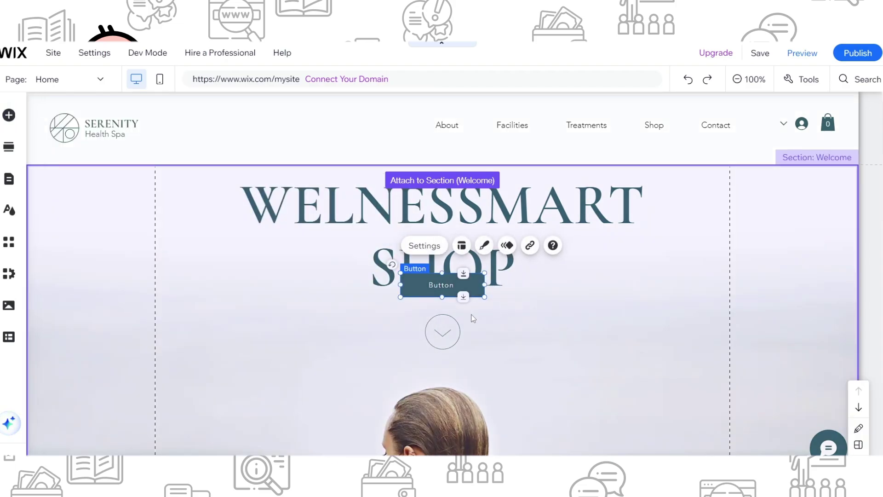
{"action": "scroll", "coordinate": [472, 290], "scroll_direction": "down", "scroll_amount": 3}
{"action": "left_click_drag", "start_coordinate": [442, 109], "coordinate": [445, 278]}
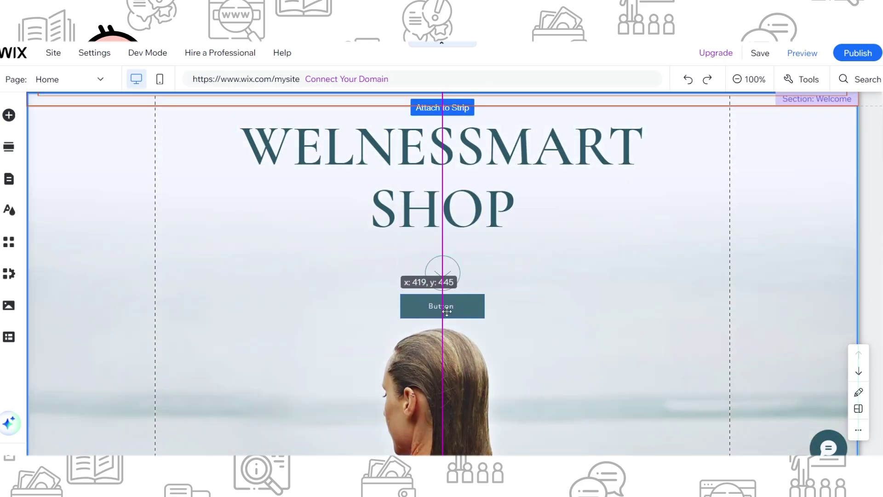
- Place the teal themed button centred just below the WELNESSMART SHOP heading
{"action": "mouse_move", "coordinate": [446, 278]}
{"action": "left_mouse_down"}
{"action": "mouse_move", "coordinate": [445, 317]}
{"action": "mouse_move", "coordinate": [497, 327]}
{"action": "mouse_move", "coordinate": [474, 312]}
{"action": "mouse_move", "coordinate": [487, 293]}
{"action": "mouse_move", "coordinate": [467, 305]}
{"action": "left_mouse_up"}
- Replace the hero button's label text with SUBSCRIBE in its settings
{"action": "left_click", "coordinate": [629, 293]}
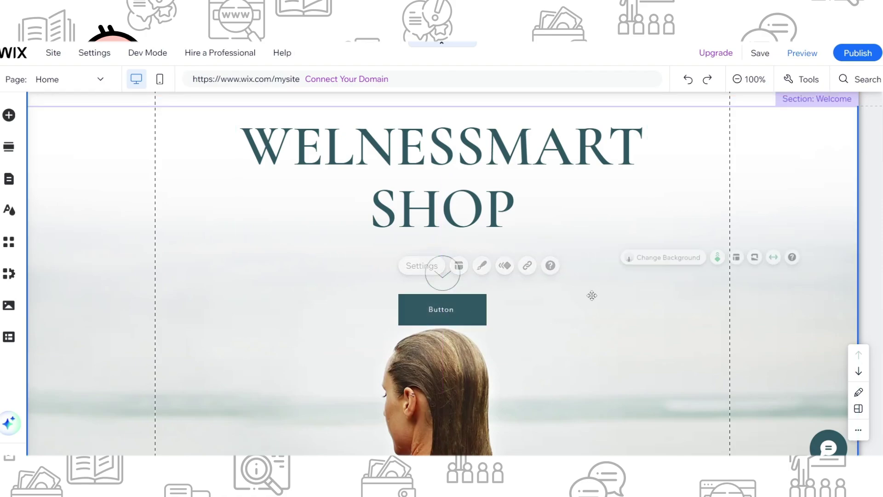
{"action": "left_click", "coordinate": [450, 311]}
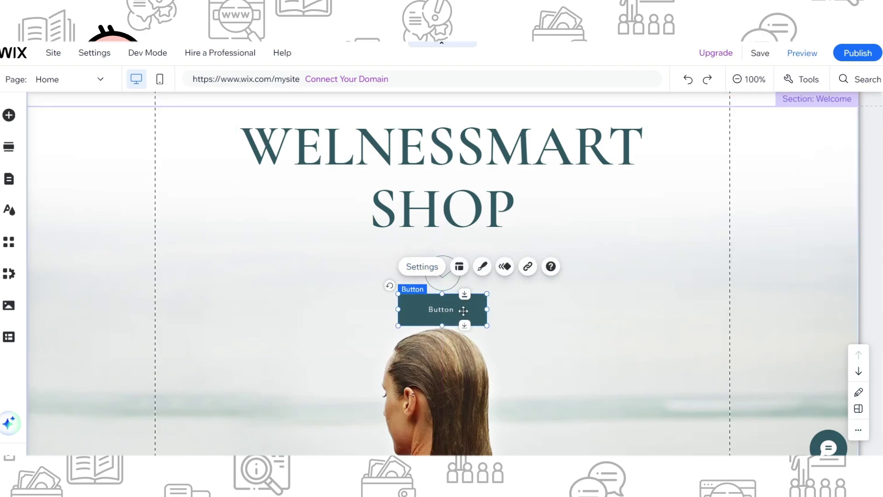
{"action": "double_click", "coordinate": [463, 311]}
{"action": "double_click", "coordinate": [296, 264]}
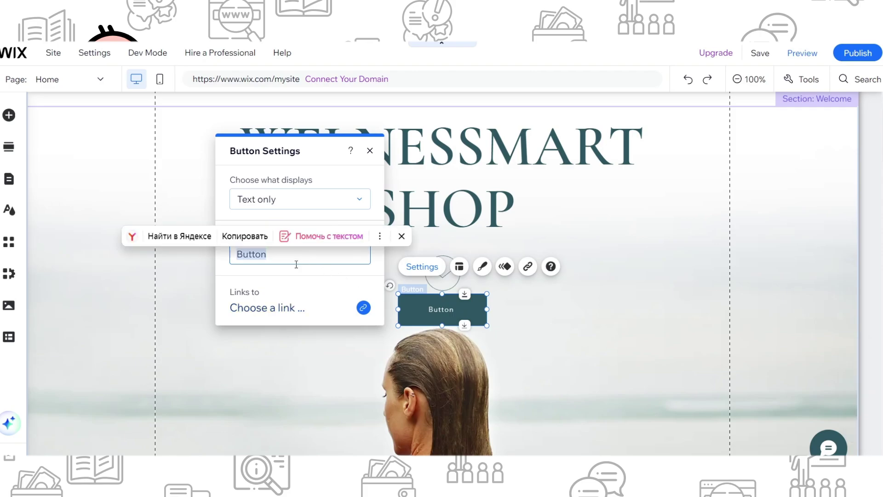
{"action": "key", "text": "BackSpace"}
{"action": "type", "text": "S"}
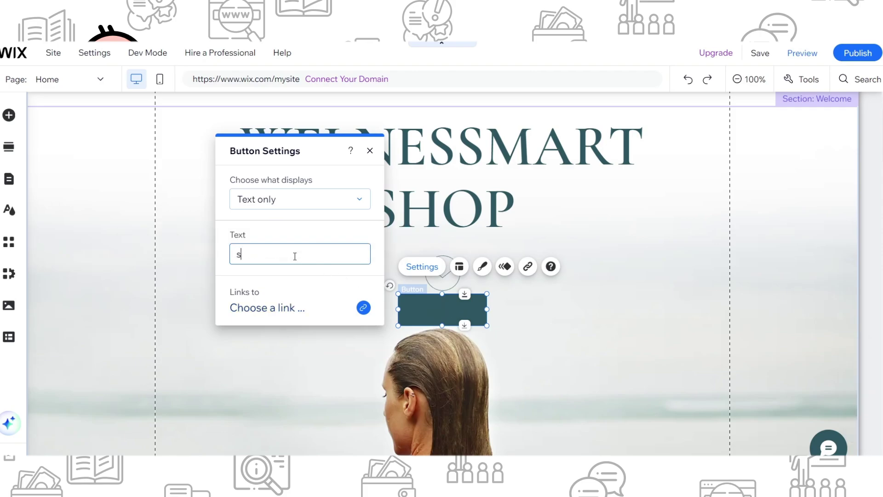
{"action": "key", "text": "BackSpace"}
{"action": "type", "text": "SCR"}
{"action": "type", "text": "IBE"}
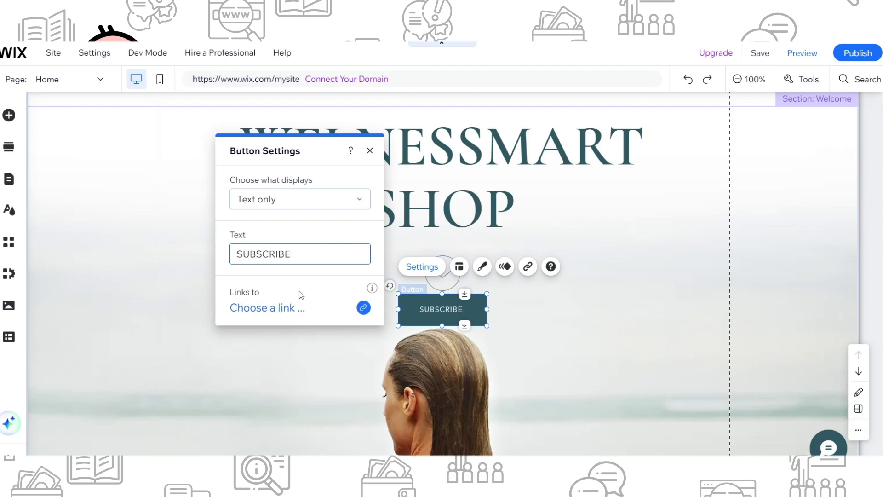
- Review the button's page-link options, cancel without choosing a page, and close the settings
{"action": "left_click", "coordinate": [363, 307]}
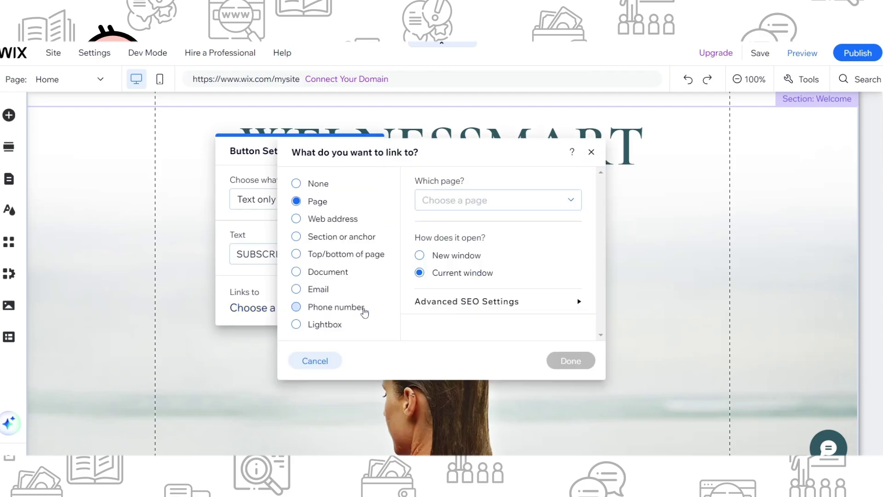
{"action": "left_click", "coordinate": [444, 200]}
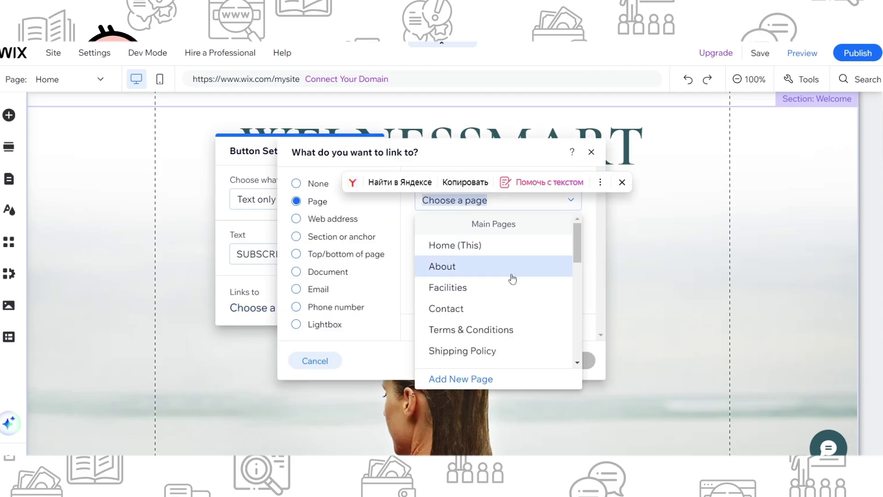
{"action": "scroll", "coordinate": [513, 278], "scroll_direction": "down", "scroll_amount": 5}
{"action": "scroll", "coordinate": [477, 300], "scroll_direction": "down", "scroll_amount": 5}
{"action": "scroll", "coordinate": [477, 300], "scroll_direction": "up", "scroll_amount": 2}
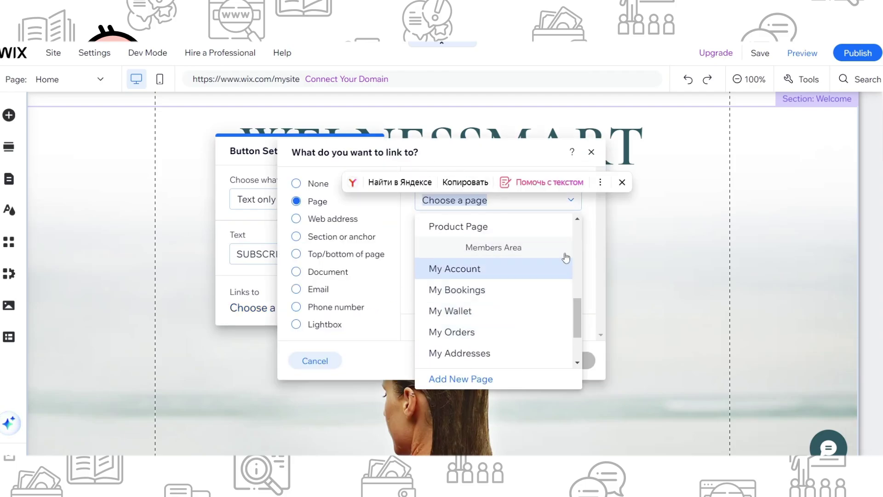
{"action": "left_click", "coordinate": [596, 248]}
{"action": "left_click", "coordinate": [591, 152]}
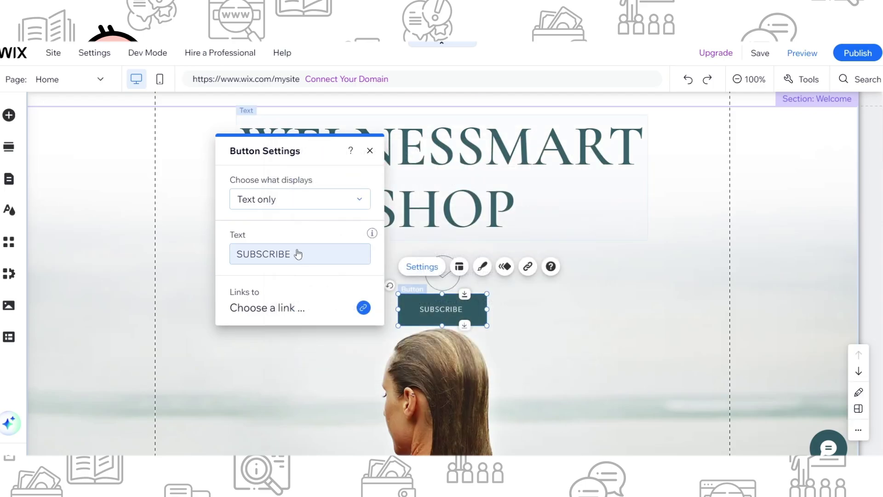
{"action": "left_click", "coordinate": [592, 310]}
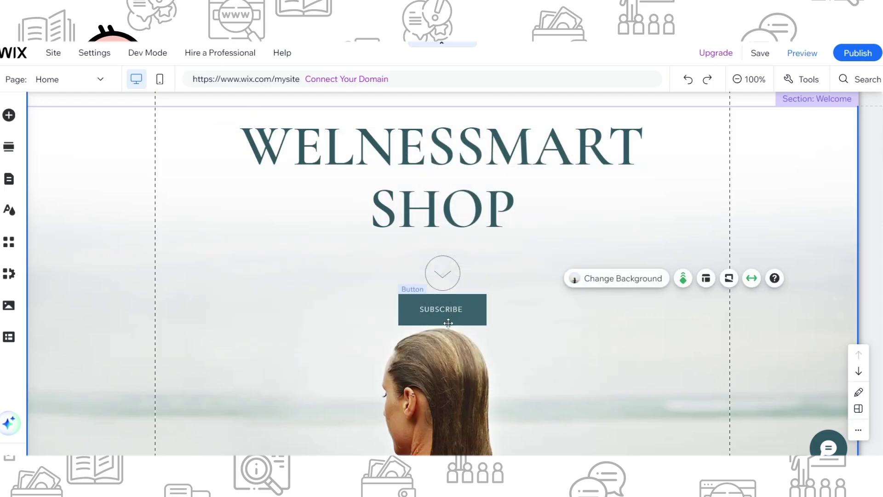
{"action": "scroll", "coordinate": [448, 322], "scroll_direction": "down", "scroll_amount": 3}
{"action": "scroll", "coordinate": [472, 320], "scroll_direction": "down", "scroll_amount": 4}
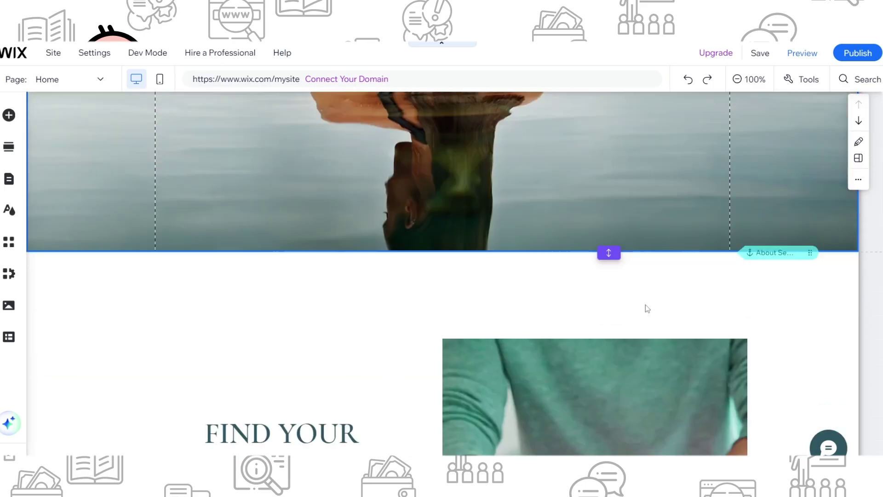
{"action": "left_click", "coordinate": [738, 79]}
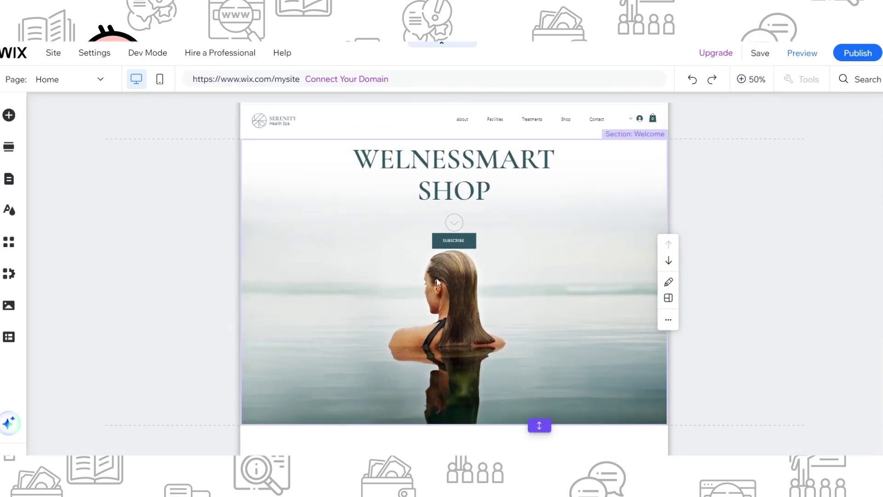
{"action": "scroll", "coordinate": [321, 281], "scroll_direction": "down", "scroll_amount": 4}
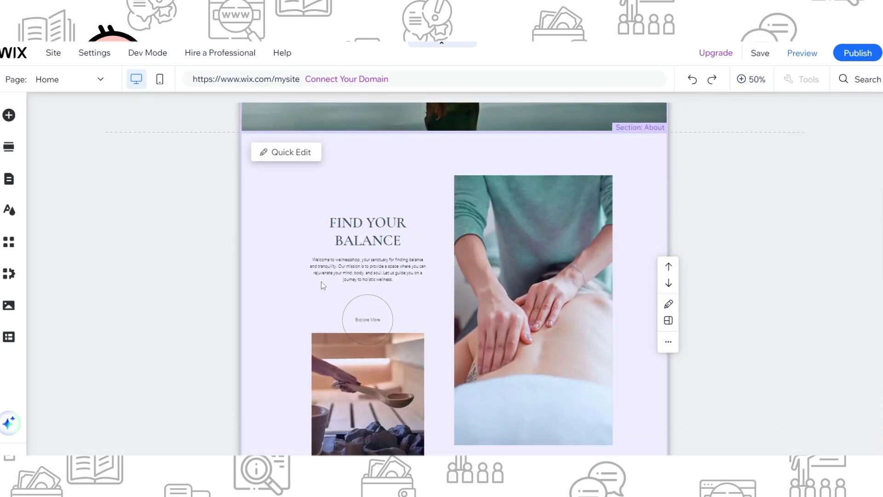
{"action": "scroll", "coordinate": [641, 284], "scroll_direction": "up", "scroll_amount": 4}
- Save the site on the free wixsite.com domain and publish it live
{"action": "left_click", "coordinate": [773, 253]}
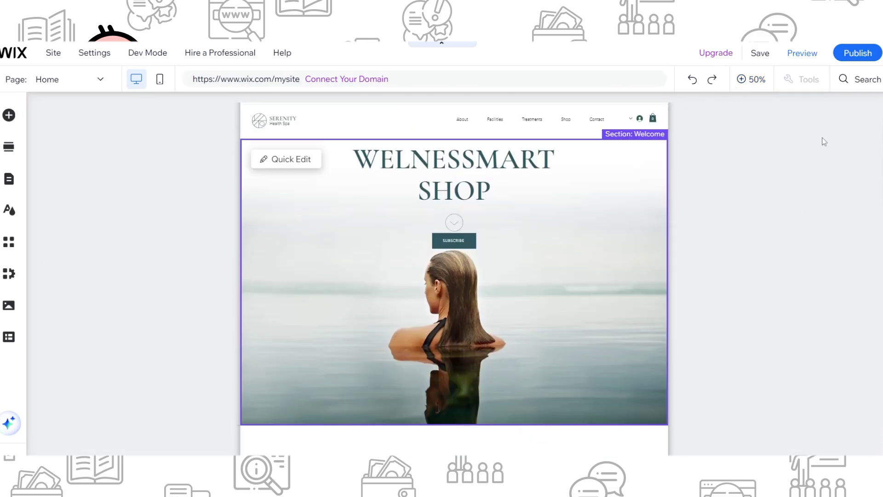
{"action": "left_click", "coordinate": [855, 55]}
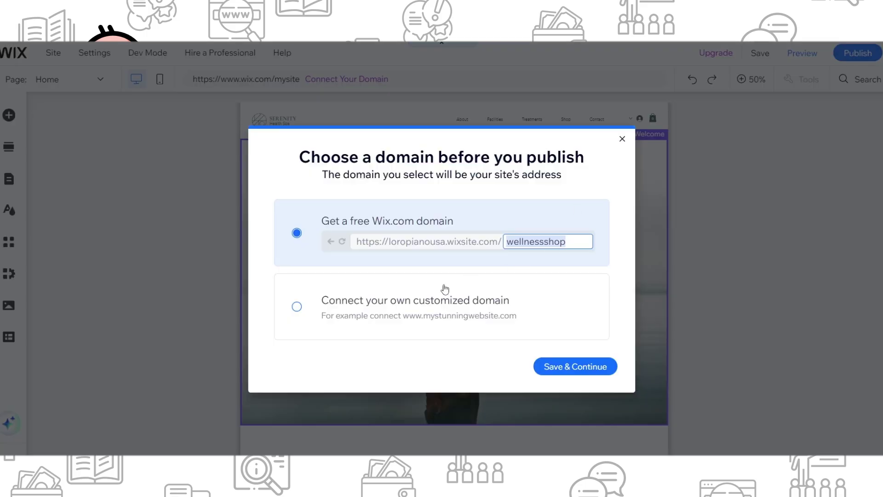
{"action": "left_click", "coordinate": [562, 371]}
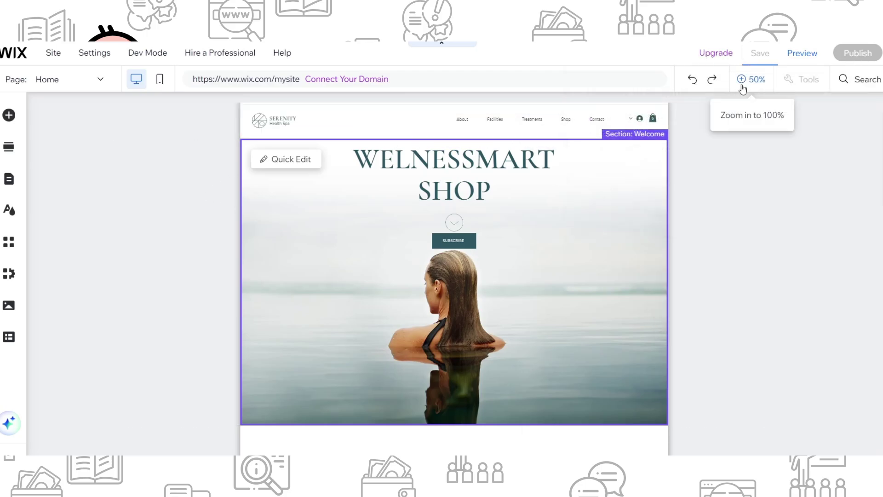
{"action": "left_click", "coordinate": [760, 54]}
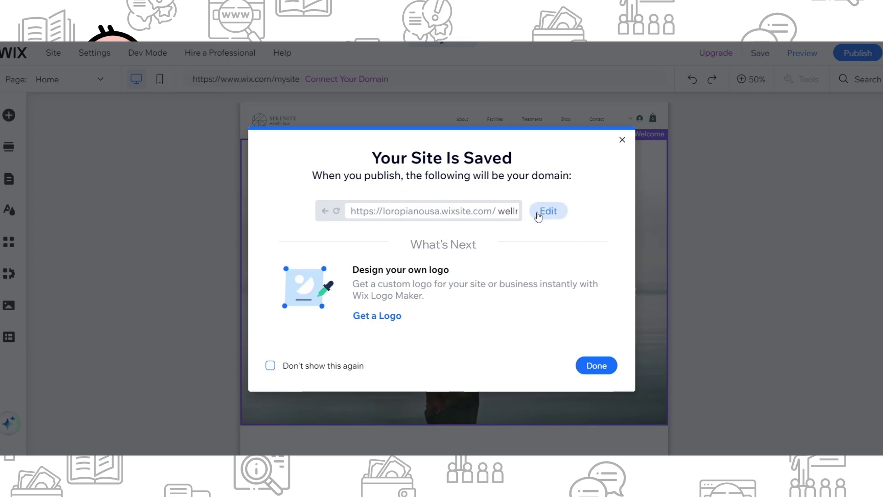
{"action": "left_click", "coordinate": [584, 365]}
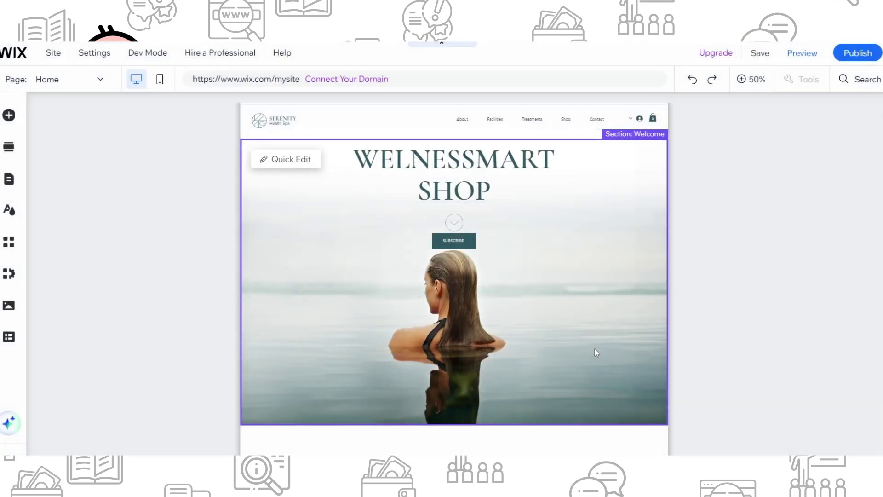
{"action": "left_click", "coordinate": [857, 61]}
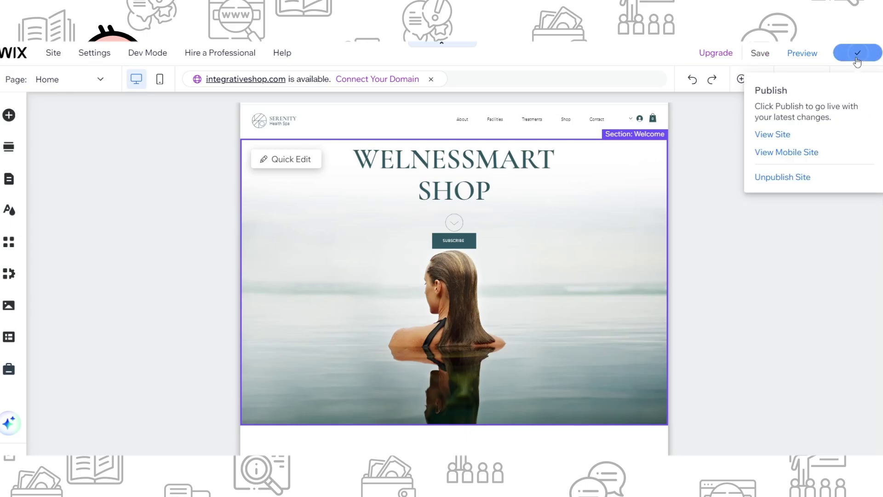
{"action": "left_click", "coordinate": [550, 218]}
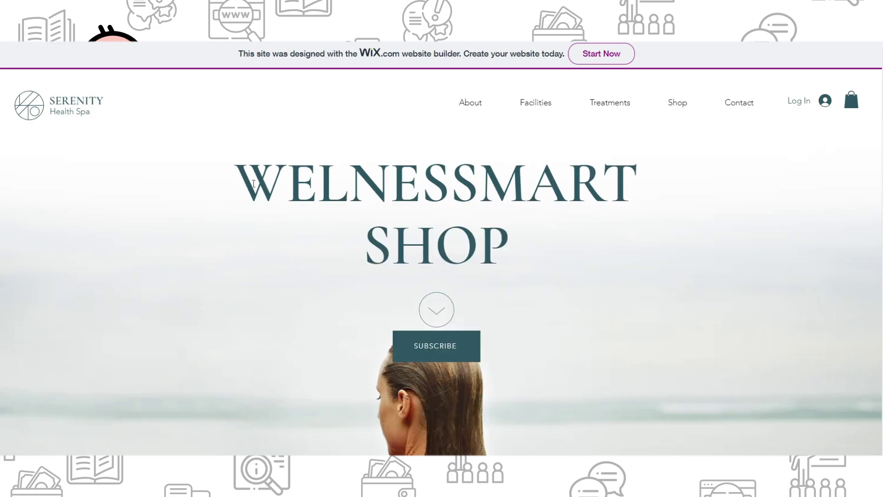
{"action": "mouse_move", "coordinate": [254, 184]}
{"action": "left_mouse_down"}
{"action": "mouse_move", "coordinate": [736, 193]}
{"action": "mouse_move", "coordinate": [647, 254]}
{"action": "left_mouse_up"}
{"action": "left_click", "coordinate": [506, 259]}
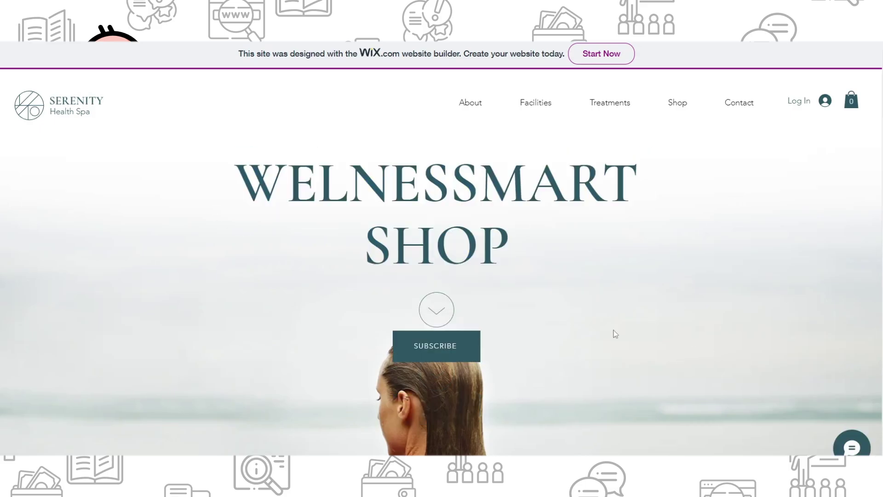
{"action": "scroll", "coordinate": [461, 233], "scroll_direction": "down", "scroll_amount": 3}
{"action": "scroll", "coordinate": [487, 255], "scroll_direction": "up", "scroll_amount": 3}
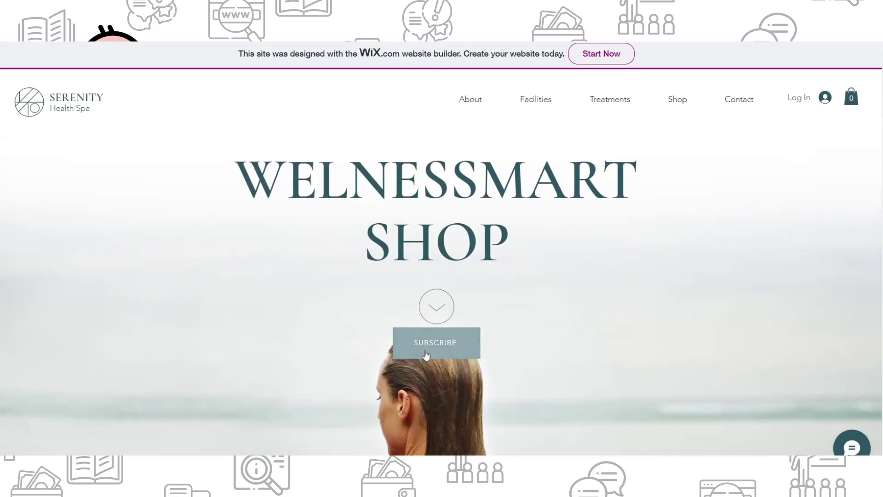
{"action": "scroll", "coordinate": [446, 189], "scroll_direction": "down", "scroll_amount": 3}
{"action": "scroll", "coordinate": [434, 210], "scroll_direction": "down", "scroll_amount": 3}
{"action": "scroll", "coordinate": [437, 288], "scroll_direction": "down", "scroll_amount": 5}
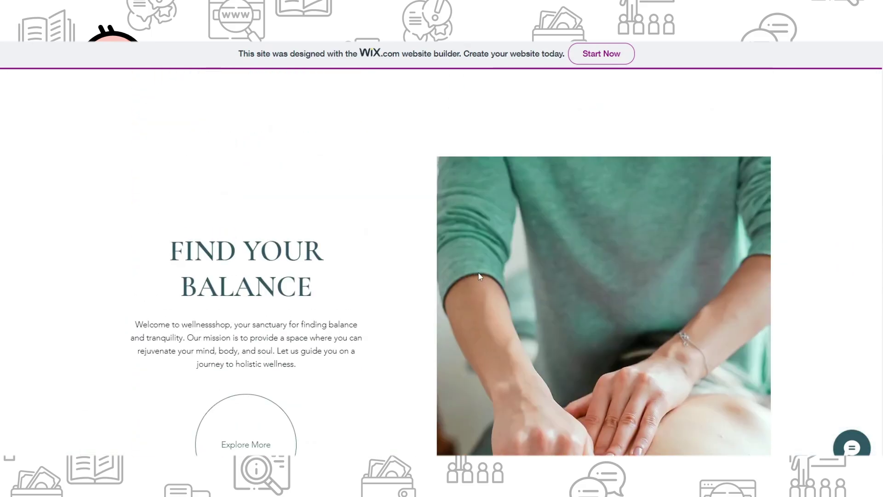
{"action": "scroll", "coordinate": [510, 108], "scroll_direction": "up", "scroll_amount": 4}
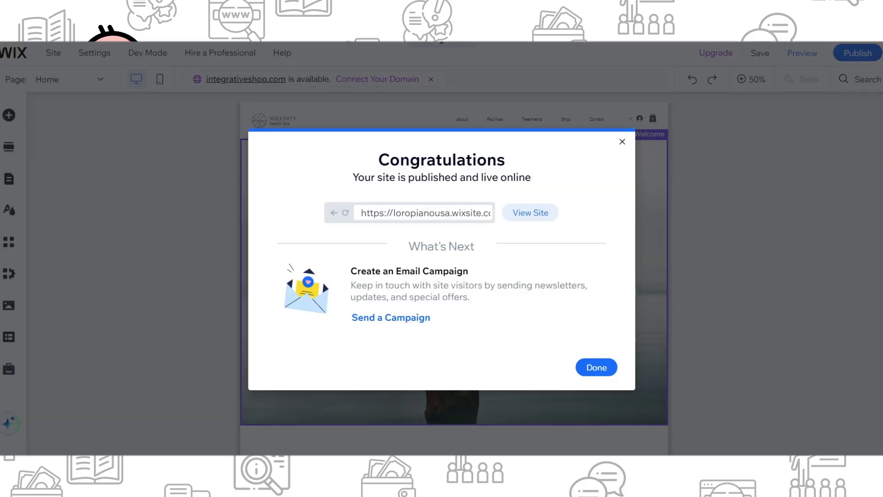
- Dismiss the site-published message and the edit-for-mobile prompt
{"action": "left_click", "coordinate": [623, 143]}
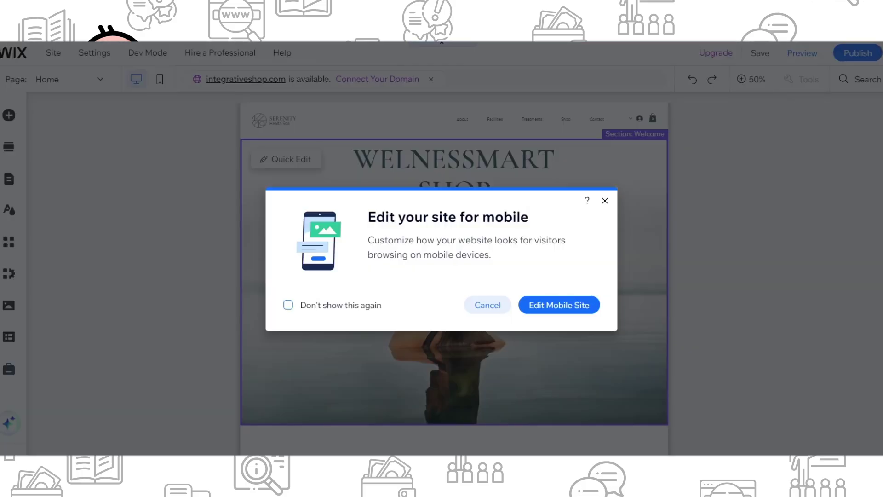
{"action": "left_click", "coordinate": [604, 200]}
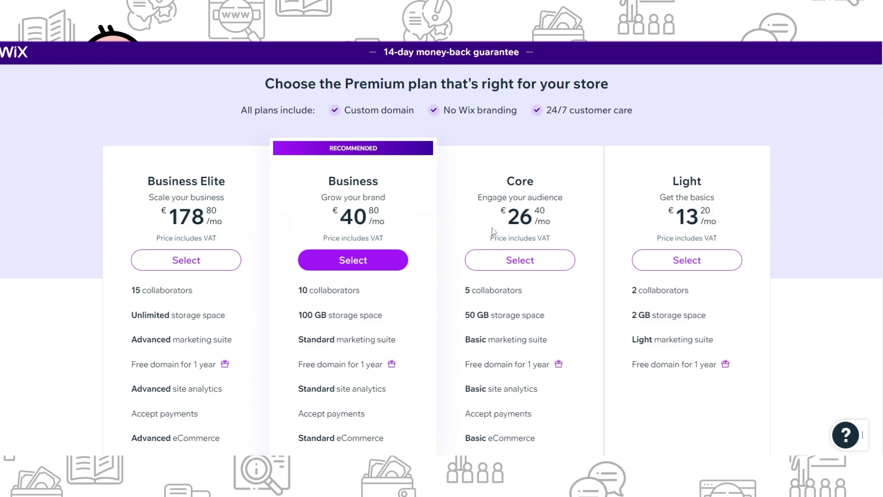
- Review the Core, Business and Business Elite plan names on the Premium comparison page without choosing one
{"action": "double_click", "coordinate": [511, 180]}
{"action": "left_click", "coordinate": [478, 198]}
{"action": "left_click_drag", "start_coordinate": [327, 188], "coordinate": [440, 180]}
{"action": "left_click", "coordinate": [386, 177]}
{"action": "left_click_drag", "start_coordinate": [144, 183], "coordinate": [257, 179]}
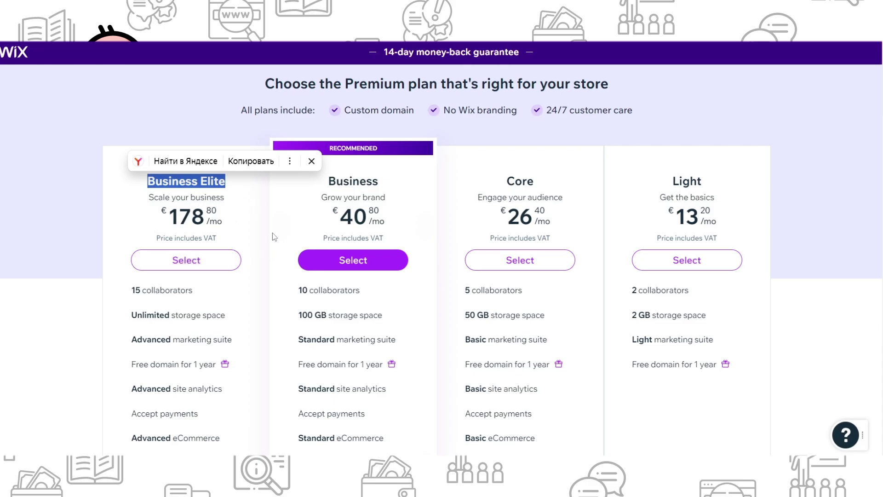
{"action": "left_click", "coordinate": [263, 215]}
{"action": "scroll", "coordinate": [308, 215], "scroll_direction": "down", "scroll_amount": 3}
{"action": "scroll", "coordinate": [311, 227], "scroll_direction": "up", "scroll_amount": 3}
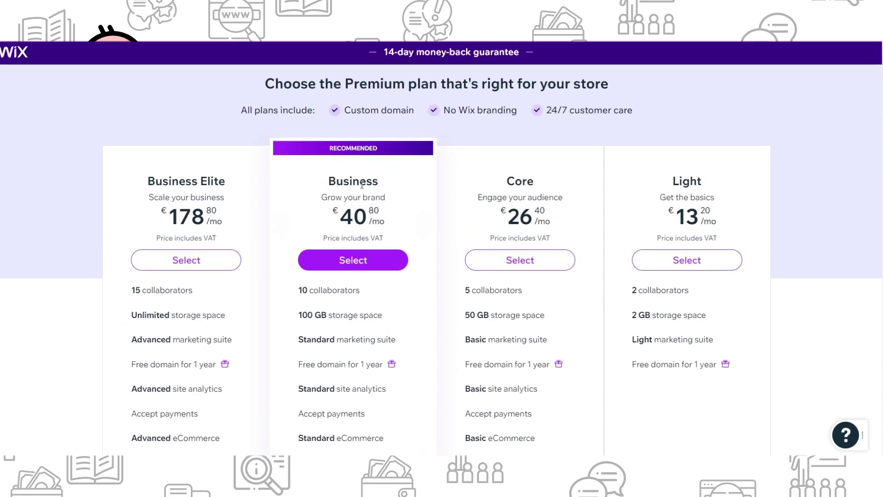